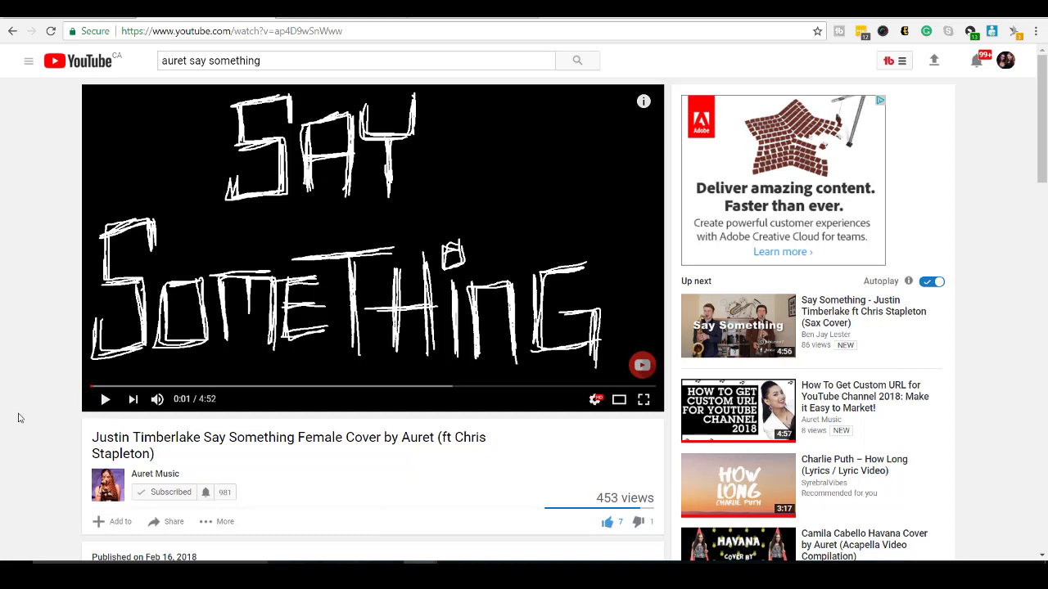
- Play the Say Something cover on YouTube with the volume raised, pausing it at 0:29
left_click(102, 399)
key("XF86AudioLowerVolume")
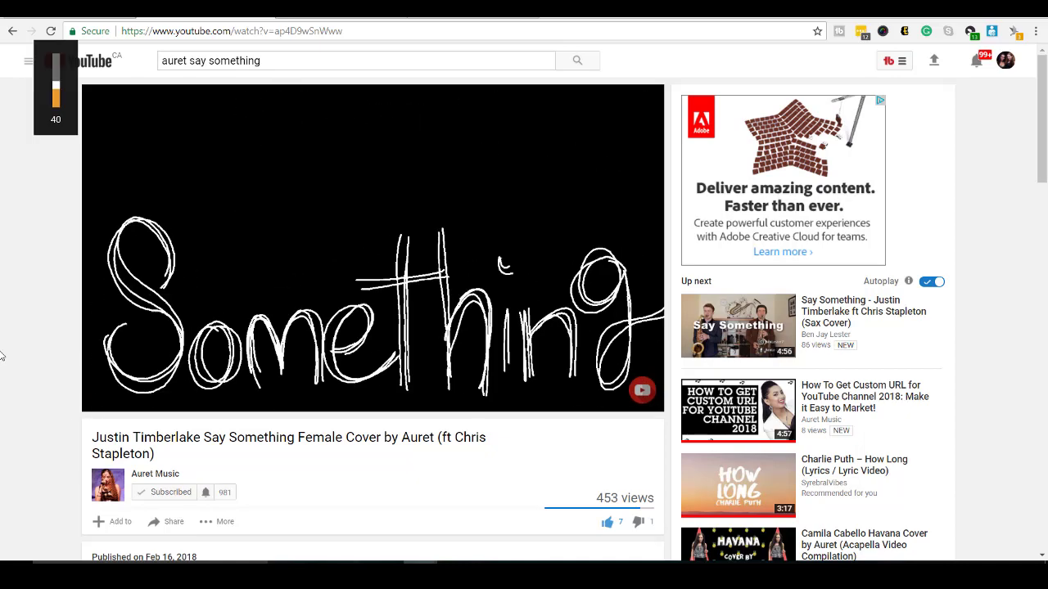
key("XF86AudioRaiseVolume")
key("XF86AudioRaiseVolume")
key("XF86AudioRaiseVolume")
key("XF86AudioRaiseVolume")
key("XF86AudioRaiseVolume")
key("XF86AudioRaiseVolume")
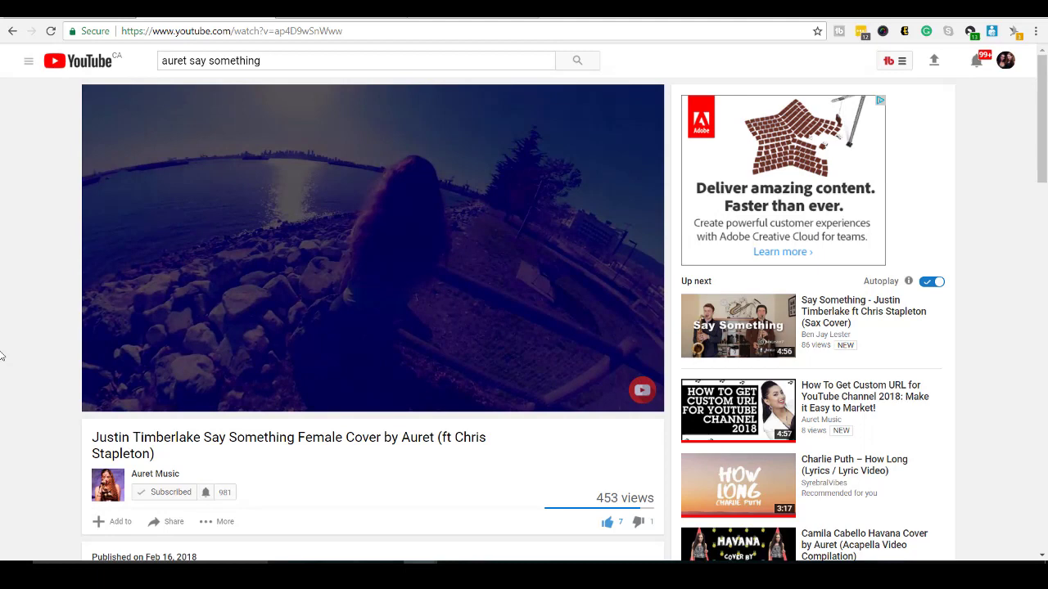
key("XF86AudioLowerVolume")
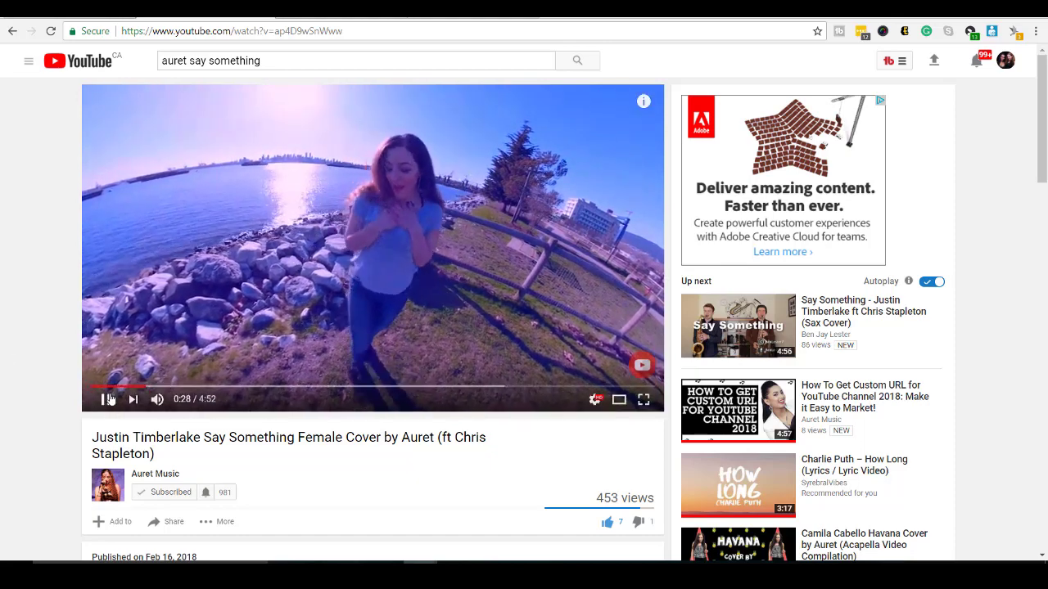
left_click(106, 401)
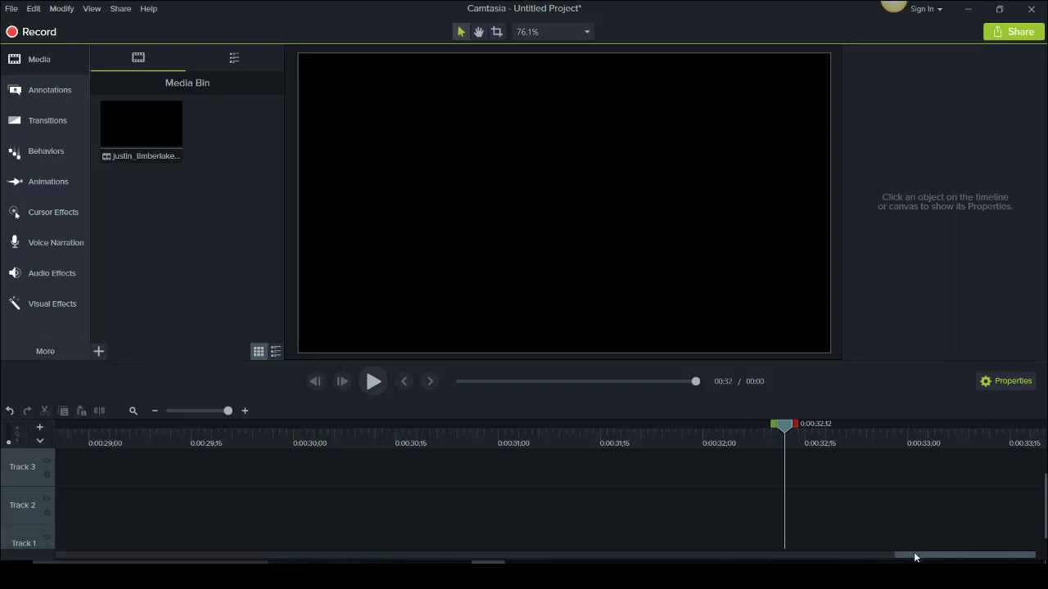
- Return the timeline to 0:00 and drop the justin_timberlake clip at the start of Track 2
left_click_drag(916, 558, 33, 562)
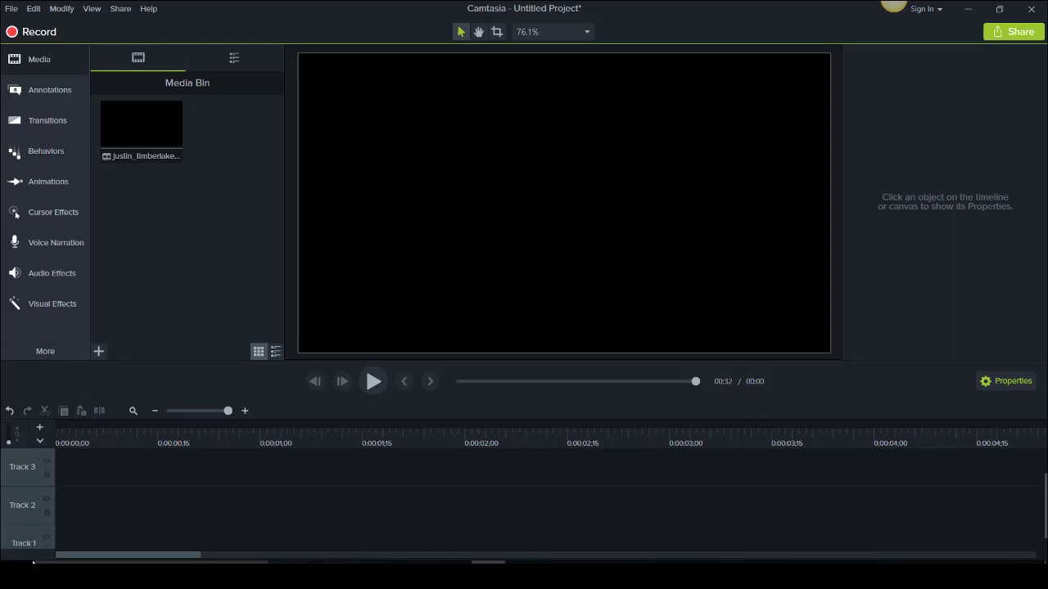
left_click(76, 443)
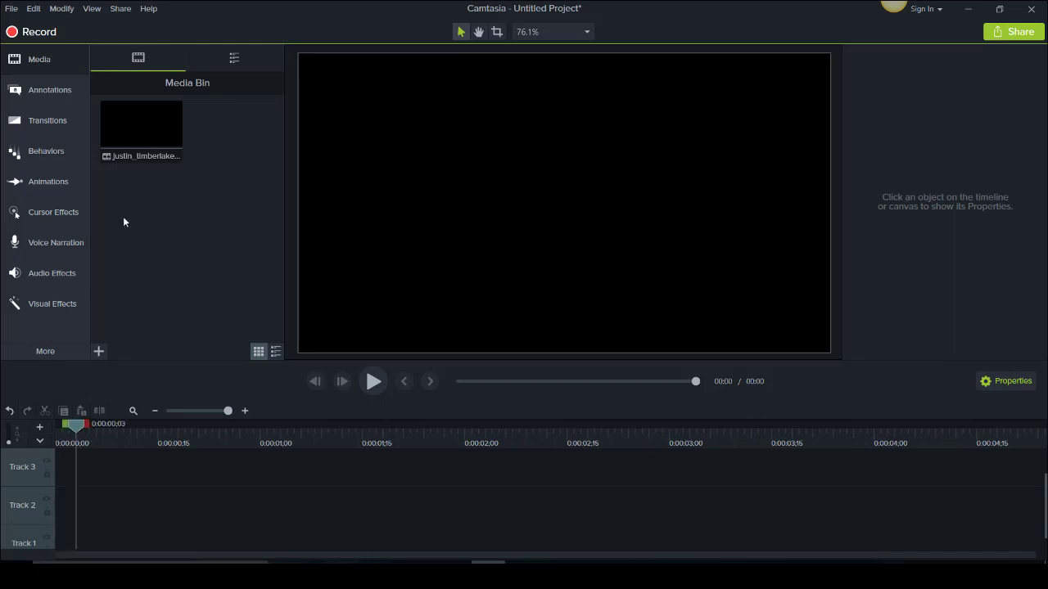
left_click_drag(126, 123, 49, 508)
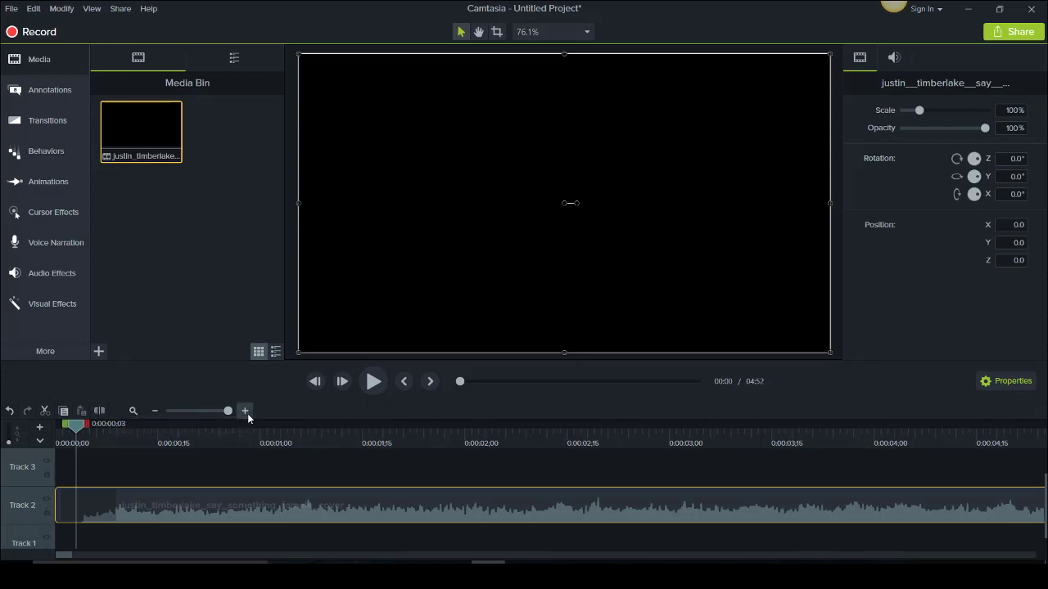
- Scrub the timeline to about 8 seconds, where the SAY drawing shows
left_click(488, 439)
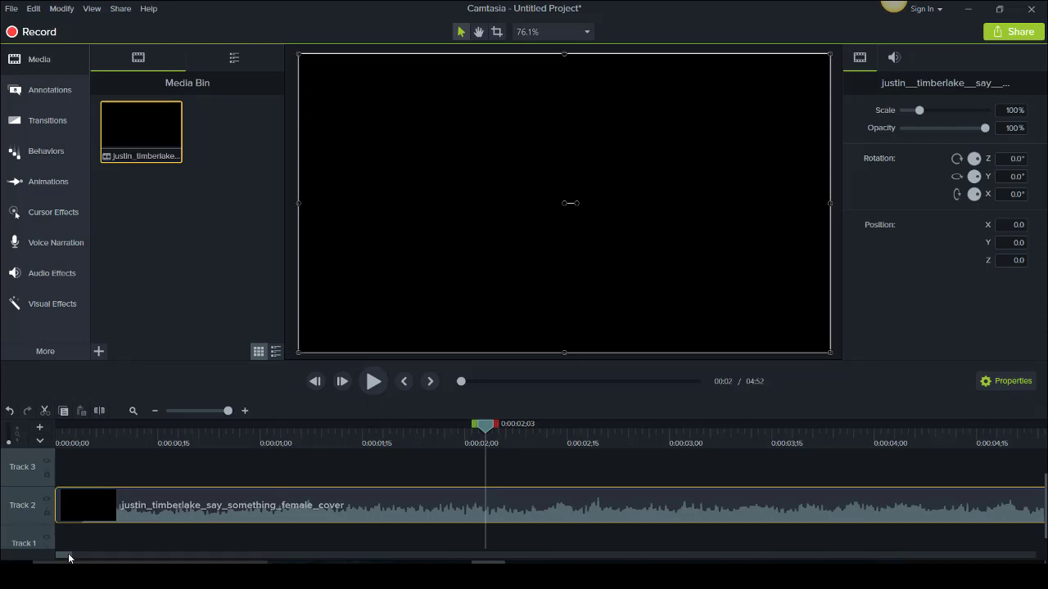
left_click_drag(69, 558, 85, 557)
left_click(742, 443)
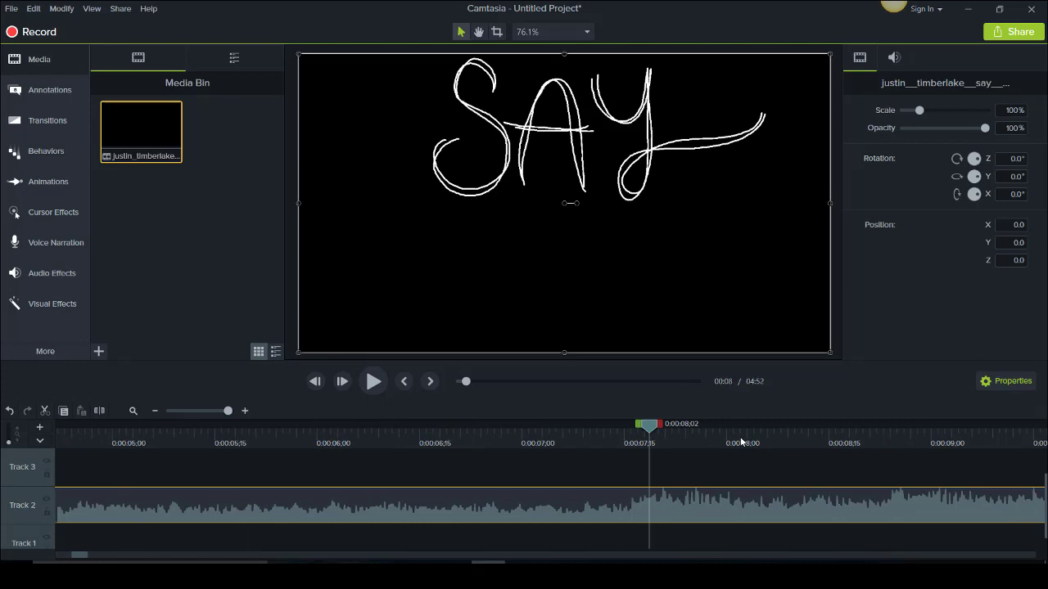
- Zoom the timeline out, jump to 1:29;22, then magnify the timeline around that frame
left_click(154, 412)
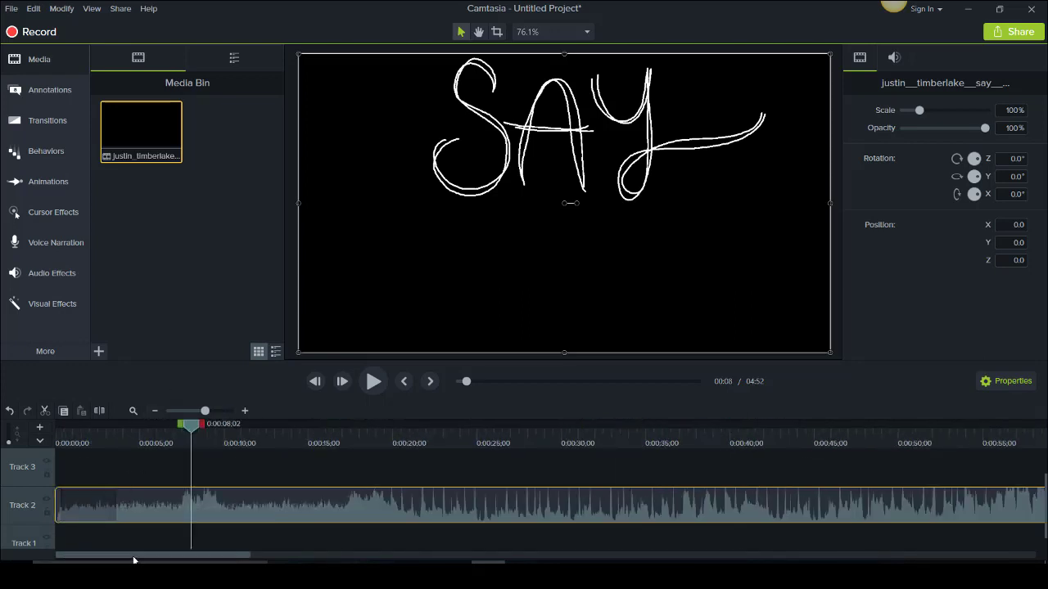
left_click_drag(140, 562, 213, 558)
scroll(663, 457, "right", 5)
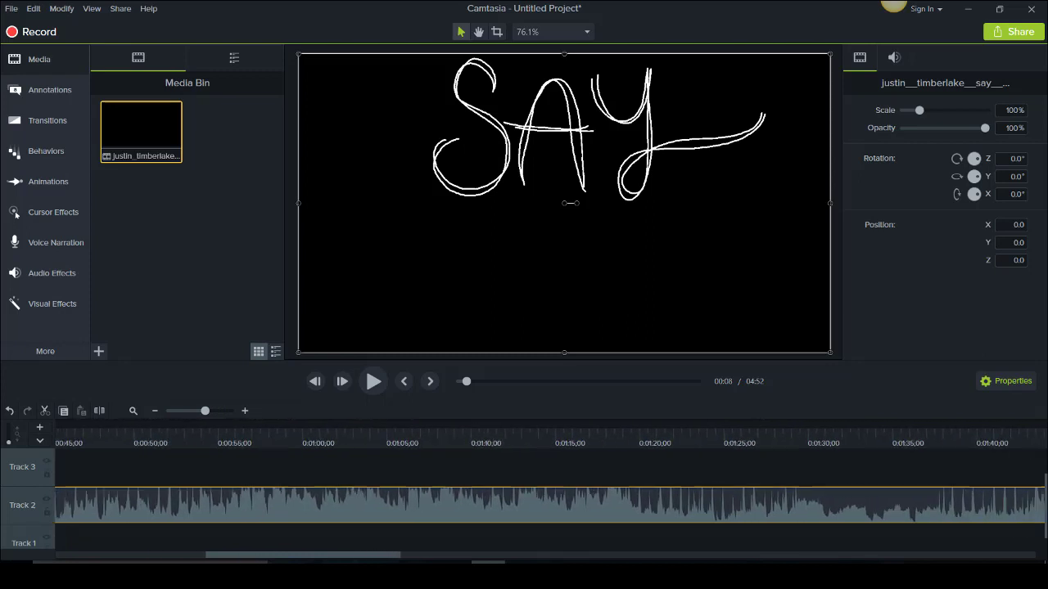
left_click(774, 441)
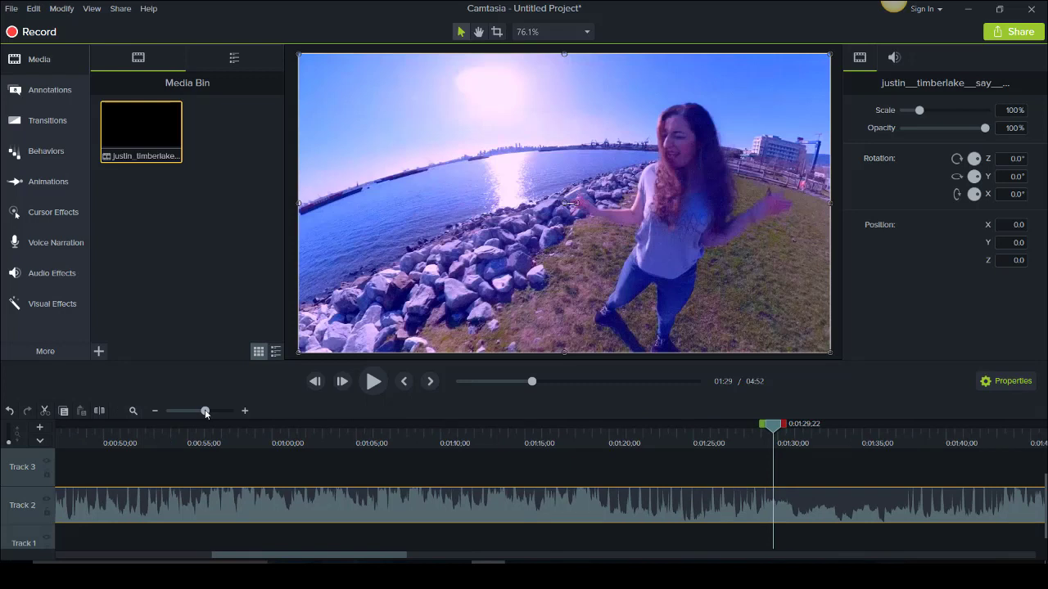
left_click_drag(205, 411, 252, 416)
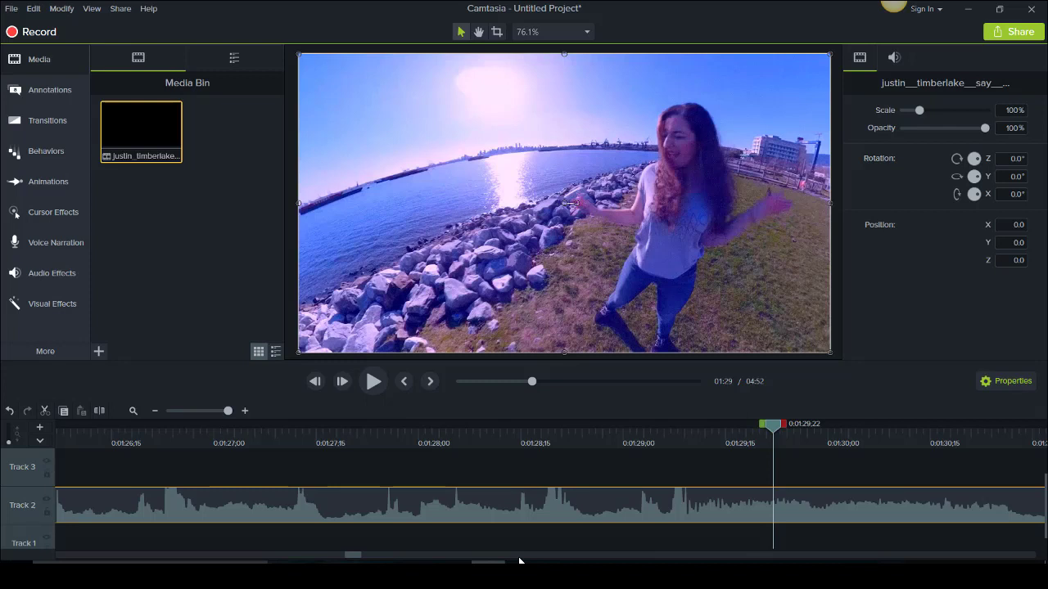
- Launch Paint from Windows search, then add Marker 2 at 1:29;22 in Camtasia
left_click(147, 562)
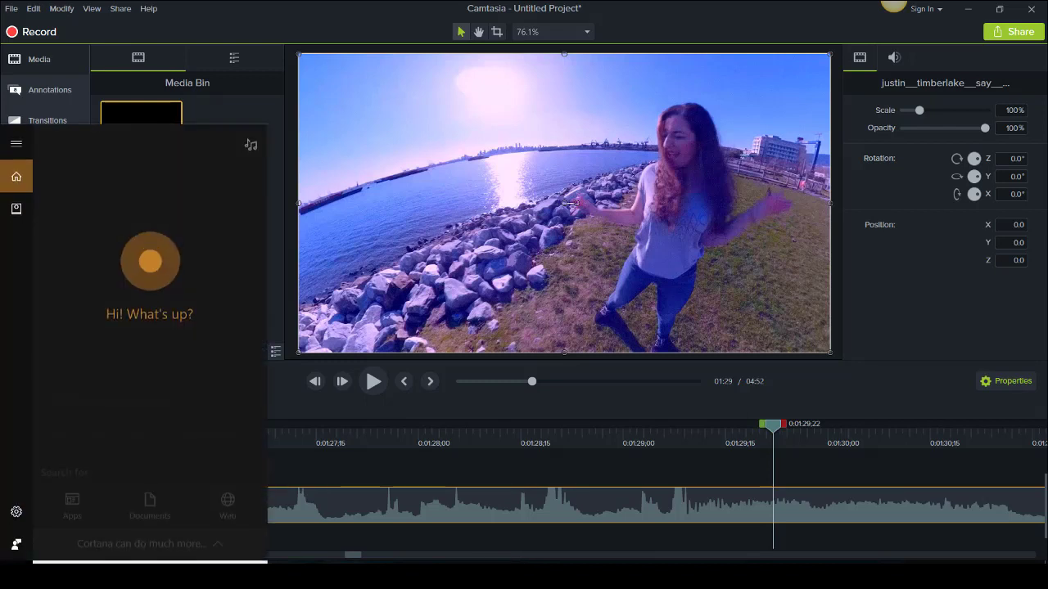
type("paint")
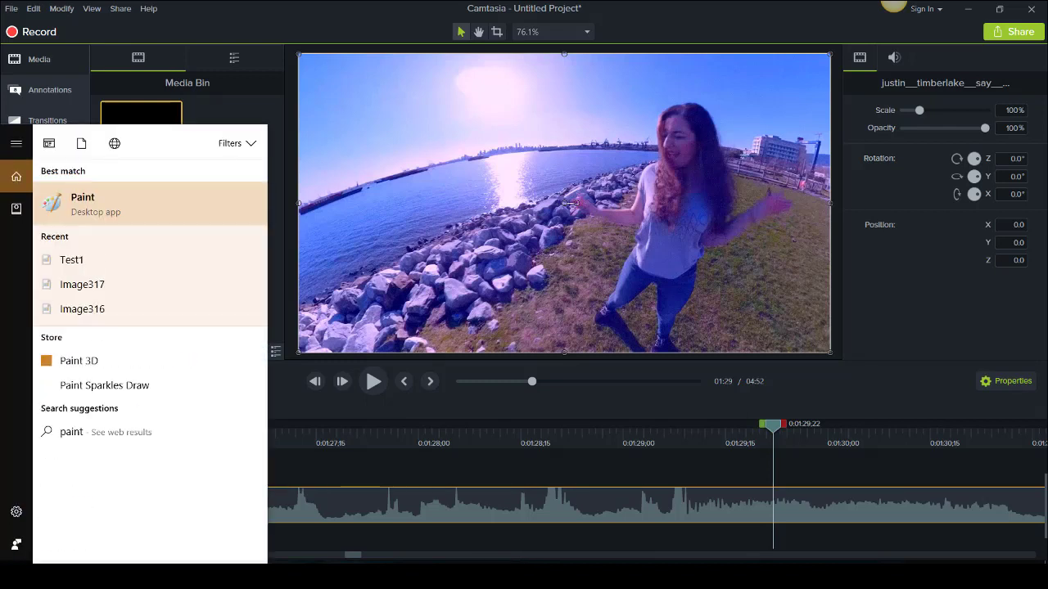
key("Escape")
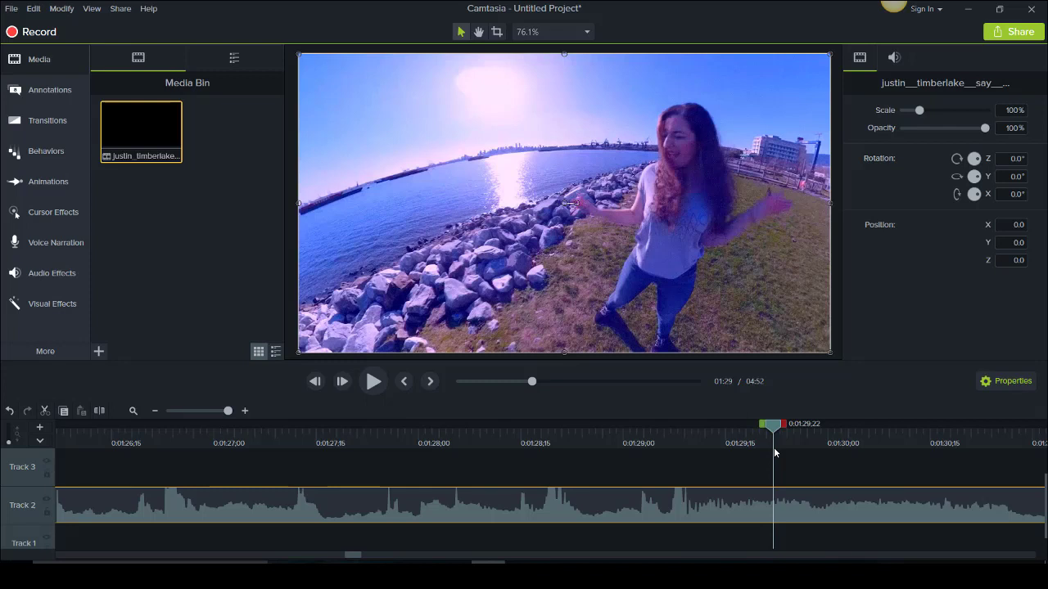
key("m")
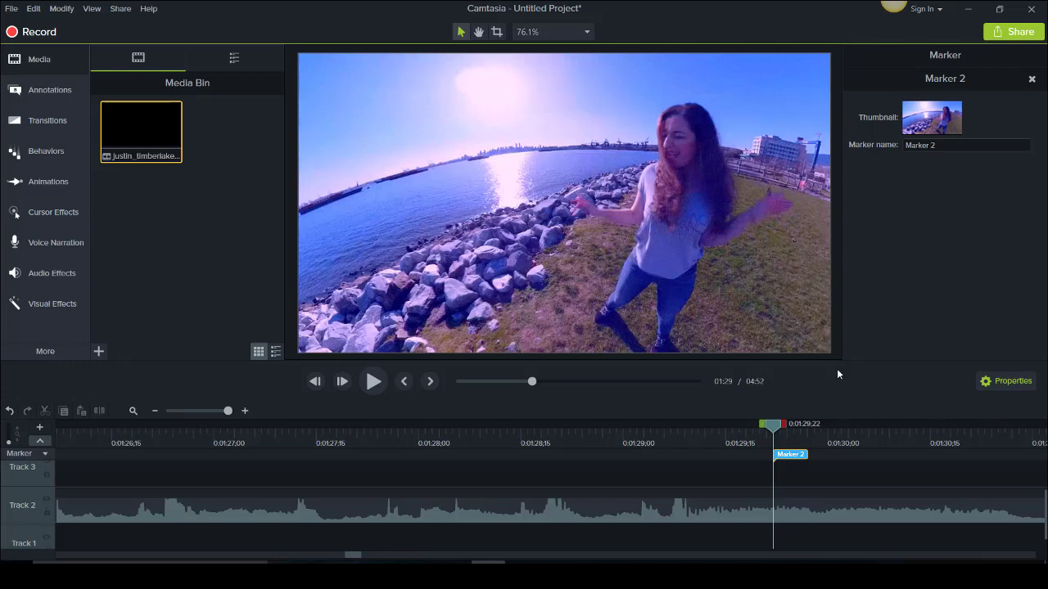
left_click(581, 33)
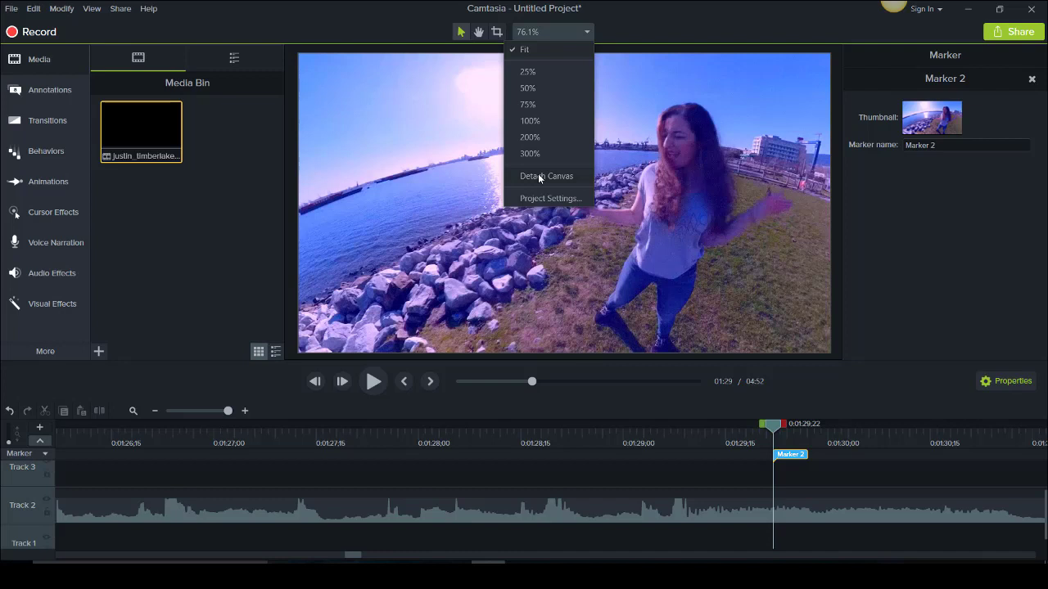
left_click(589, 31)
left_click(586, 35)
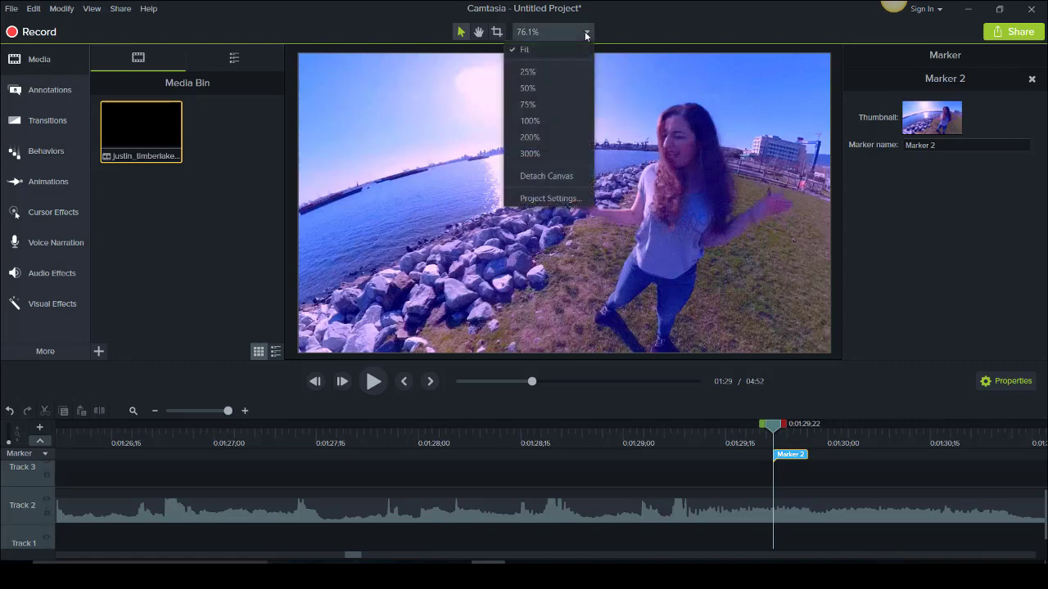
left_click(547, 177)
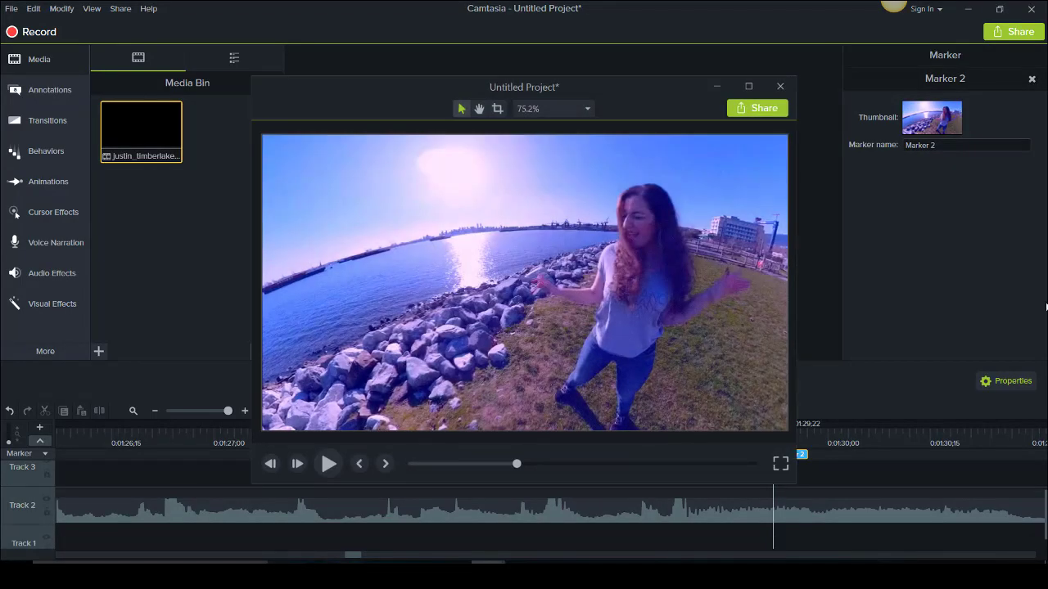
left_click(778, 88)
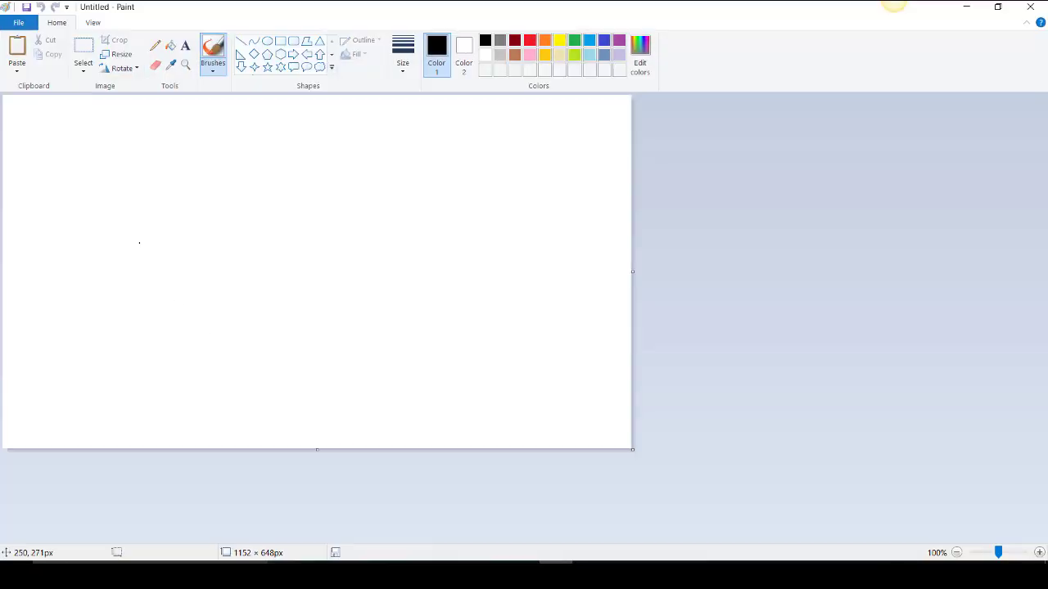
- Paste the captured lakeside frame into Paint's 1920 x 1080 canvas and scroll to view it
left_click(18, 50)
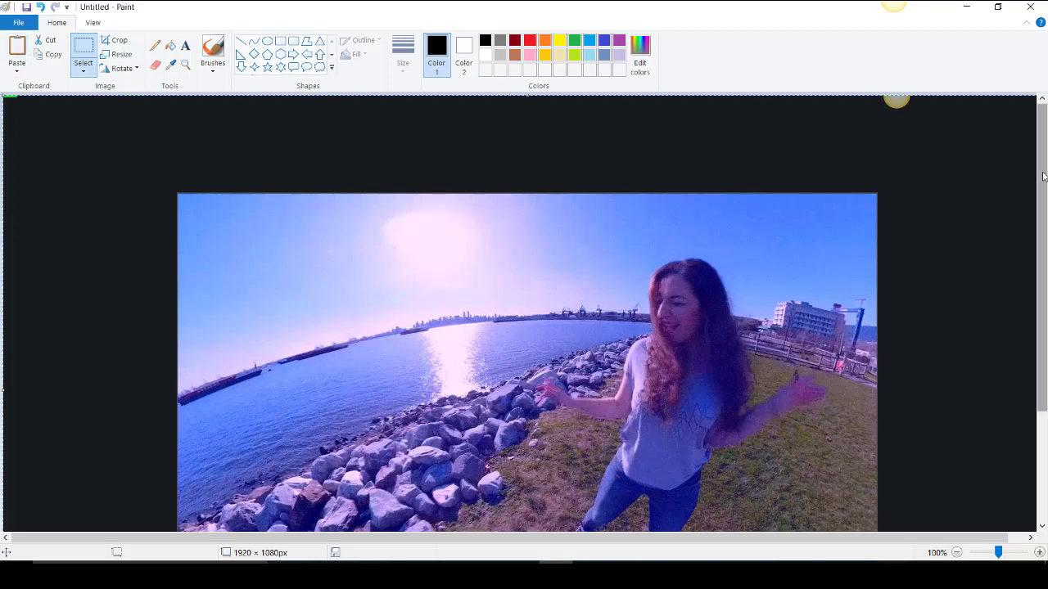
left_click_drag(1043, 176, 1042, 230)
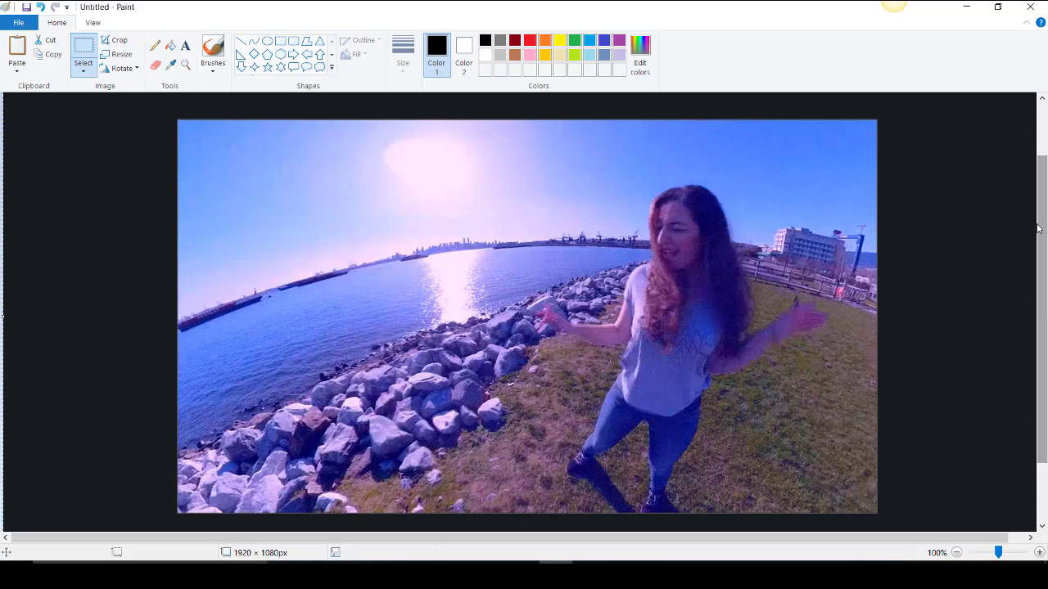
- Select the Pencil with the thinnest line size and white as Color 1
left_click(155, 45)
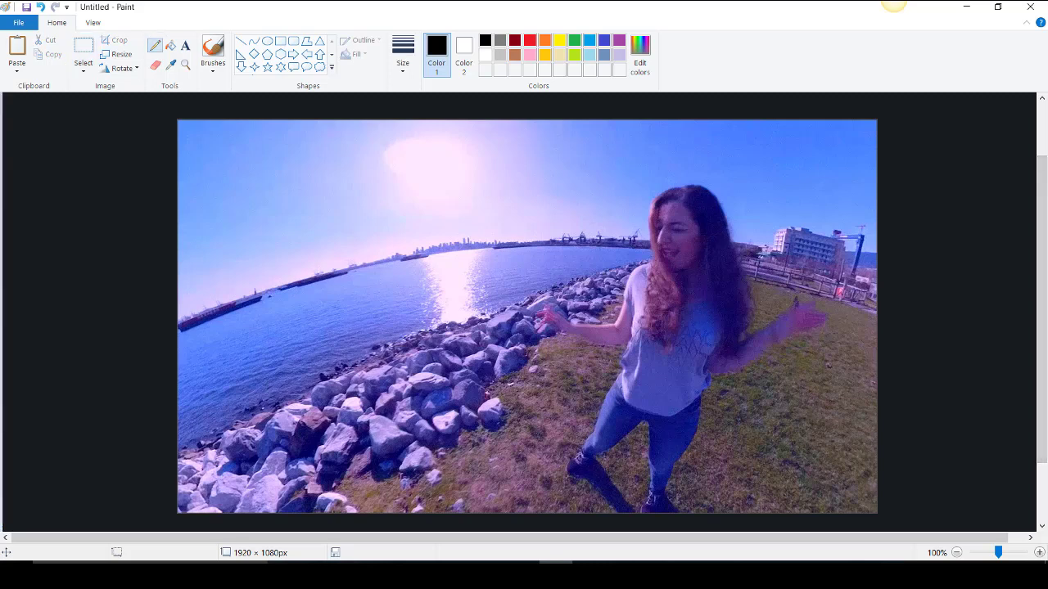
left_click(403, 56)
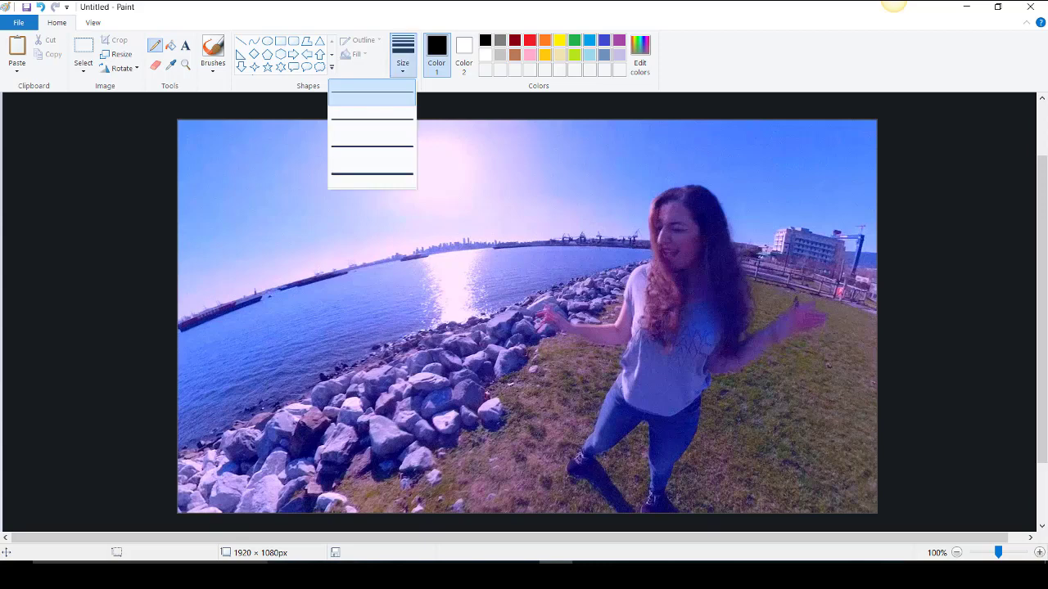
left_click(371, 97)
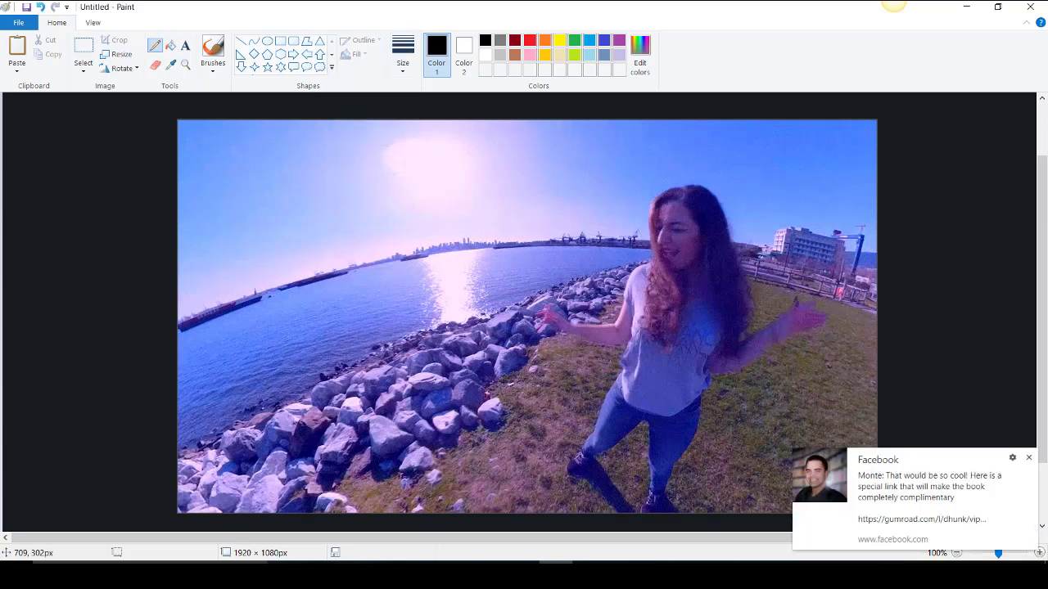
left_click(486, 54)
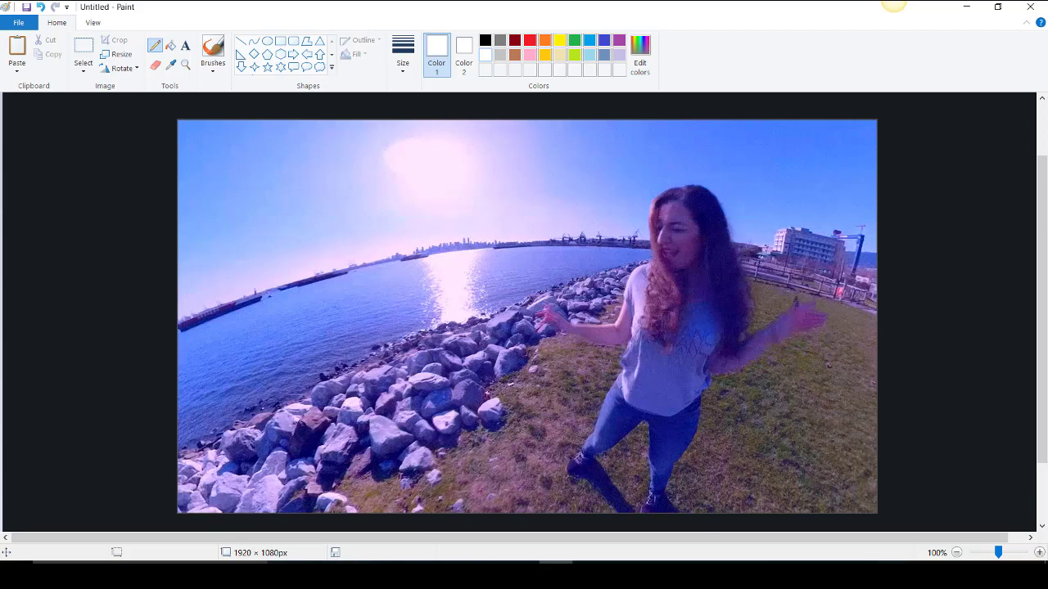
- Hand-write the letters T, E, S, T in white across the water near the shoreline
mouse_move(262, 321)
left_mouse_down()
mouse_move(279, 396)
mouse_move(250, 308)
mouse_move(291, 293)
mouse_move(341, 348)
mouse_move(274, 322)
mouse_move(303, 352)
mouse_move(280, 365)
left_mouse_up()
left_click_drag(313, 314, 287, 336)
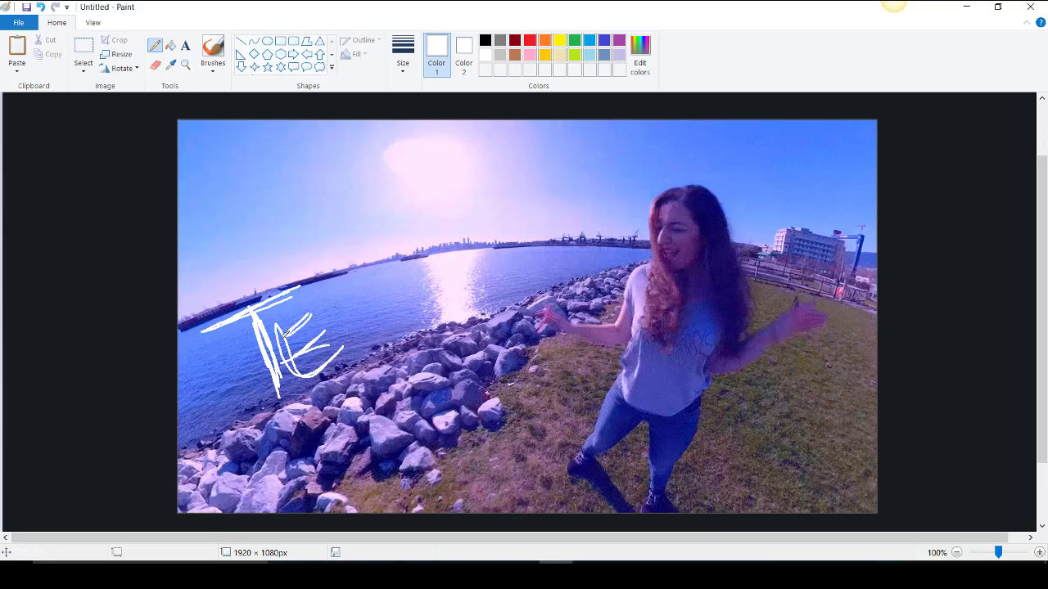
mouse_move(380, 293)
left_mouse_down()
mouse_move(348, 304)
mouse_move(352, 340)
mouse_move(343, 295)
mouse_move(390, 331)
mouse_move(346, 354)
left_mouse_up()
left_click_drag(408, 259, 421, 328)
left_click_drag(397, 260, 347, 268)
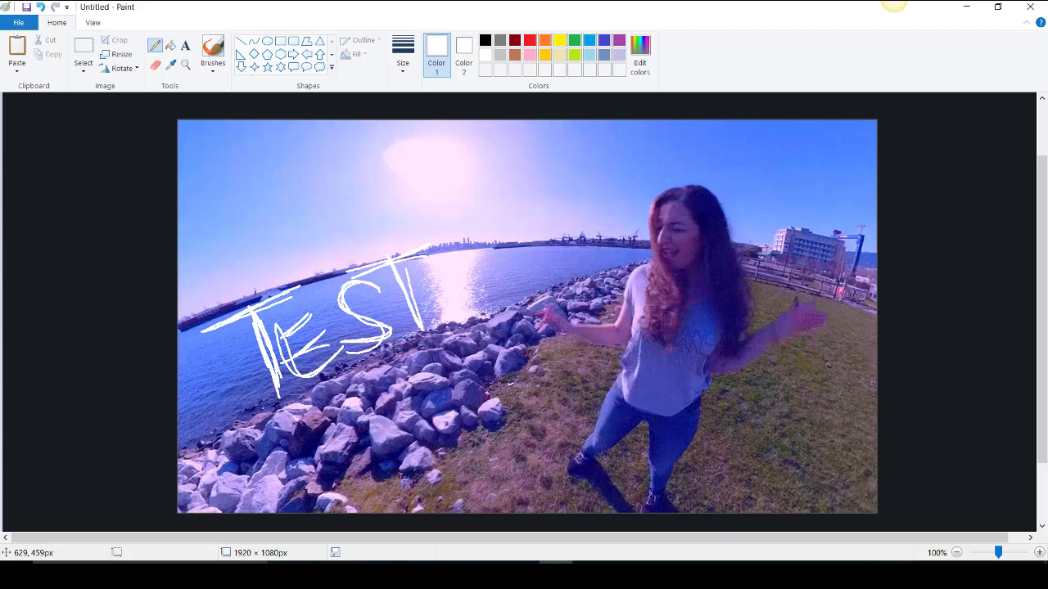
- Draw three white arching lines over the woman's head and two white stars on the grass
mouse_move(839, 286)
left_mouse_down()
mouse_move(784, 283)
mouse_move(704, 149)
mouse_move(590, 263)
mouse_move(478, 268)
left_mouse_up()
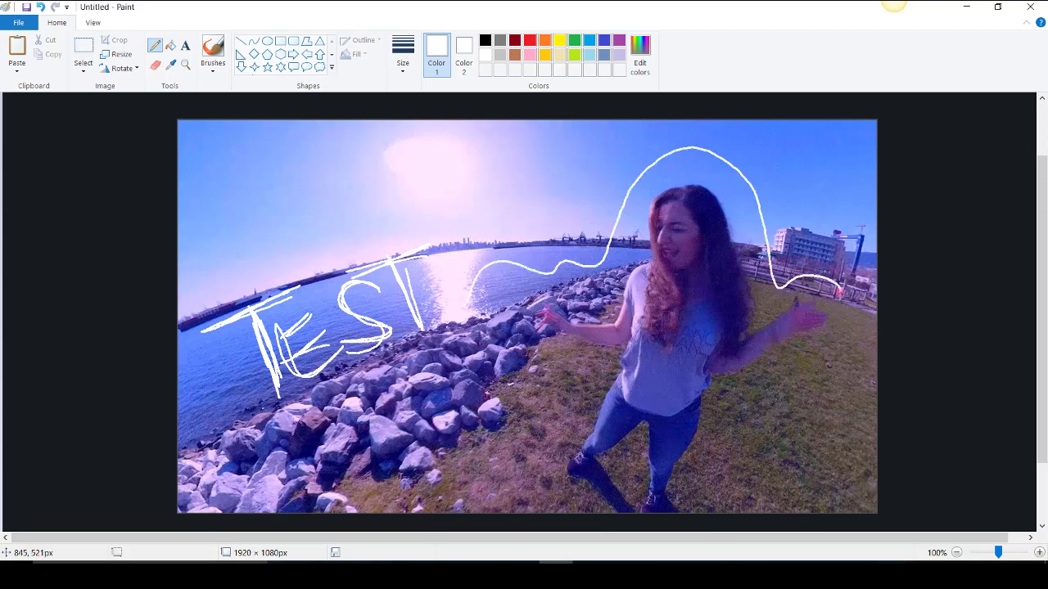
mouse_move(837, 288)
left_mouse_down()
mouse_move(807, 283)
mouse_move(644, 185)
mouse_move(462, 307)
left_mouse_up()
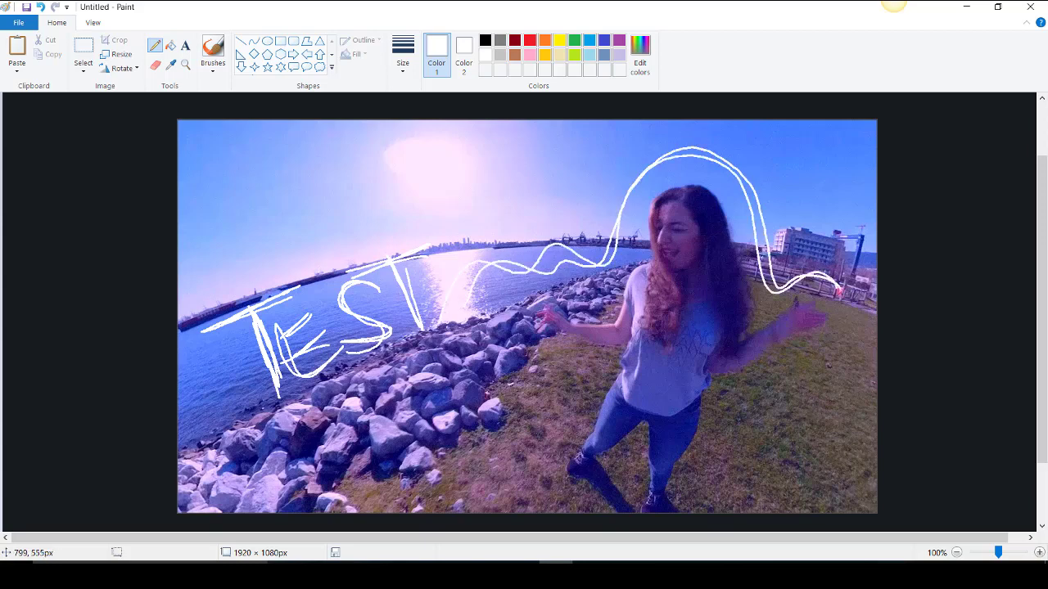
mouse_move(822, 276)
left_mouse_down()
mouse_move(771, 283)
mouse_move(637, 222)
mouse_move(475, 271)
mouse_move(446, 312)
left_mouse_up()
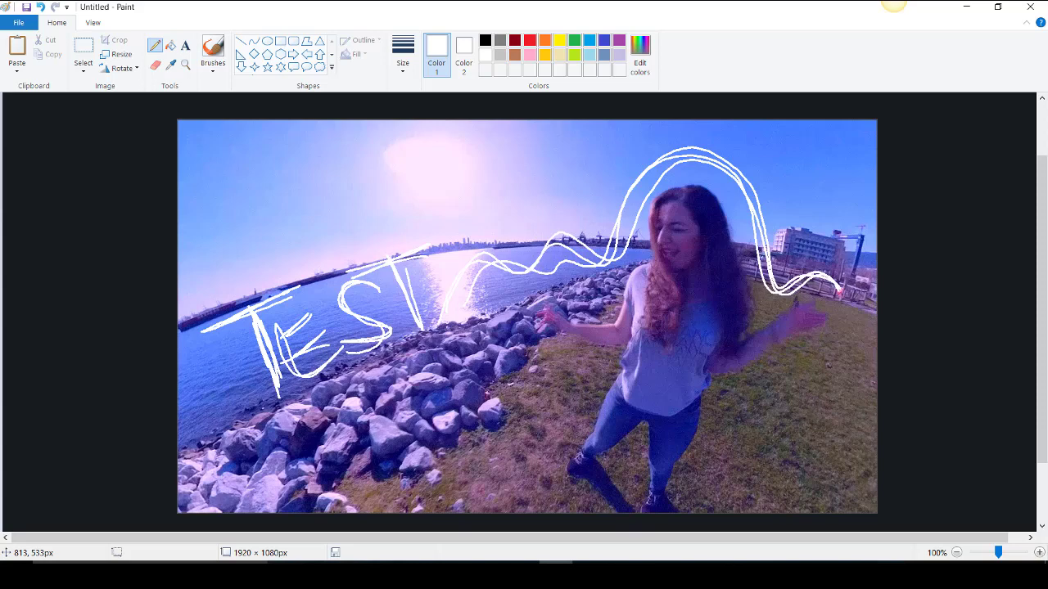
mouse_move(781, 453)
left_mouse_down()
mouse_move(808, 440)
mouse_move(763, 412)
mouse_move(800, 412)
mouse_move(747, 474)
left_mouse_up()
mouse_move(510, 452)
left_mouse_down()
mouse_move(524, 374)
mouse_move(499, 370)
mouse_move(508, 398)
left_mouse_up()
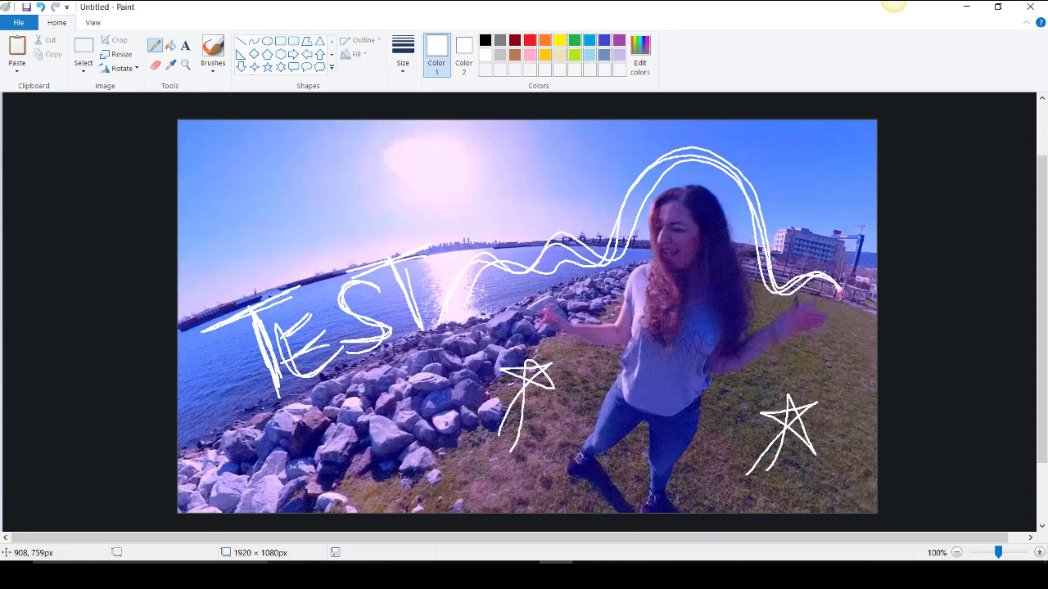
- Save the drawing as PNG file TEST2 in the Desktop's TEST SCRIBBLE EFFECT folder
left_click(10, 23)
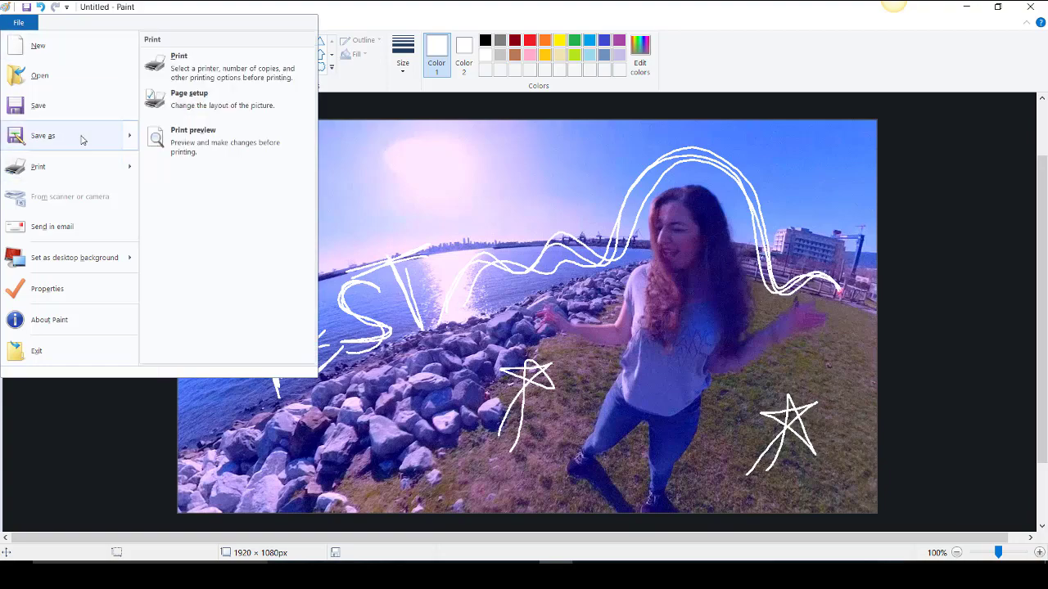
mouse_move(82, 139)
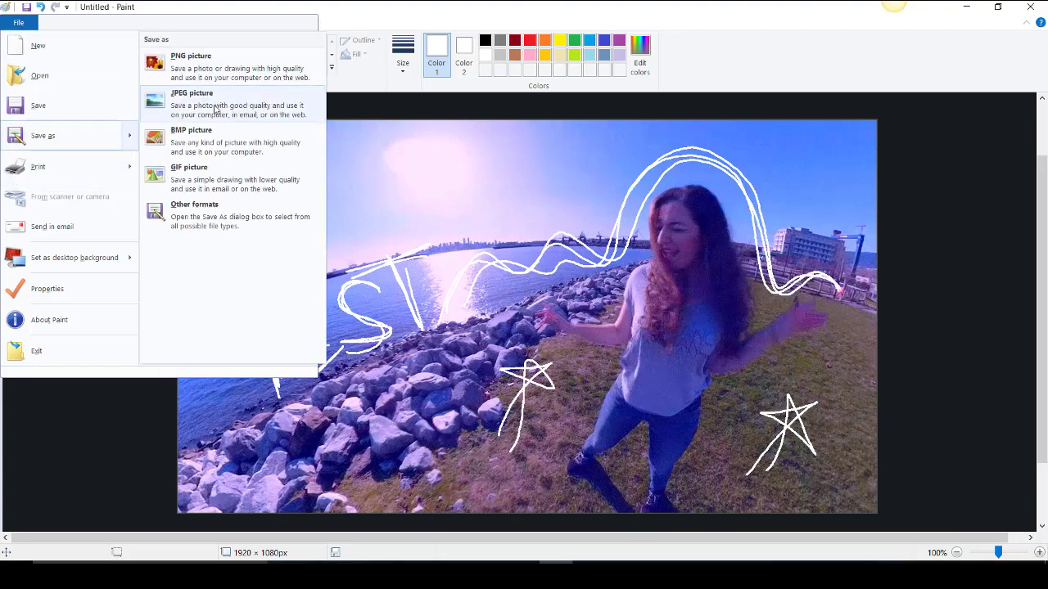
left_click(223, 59)
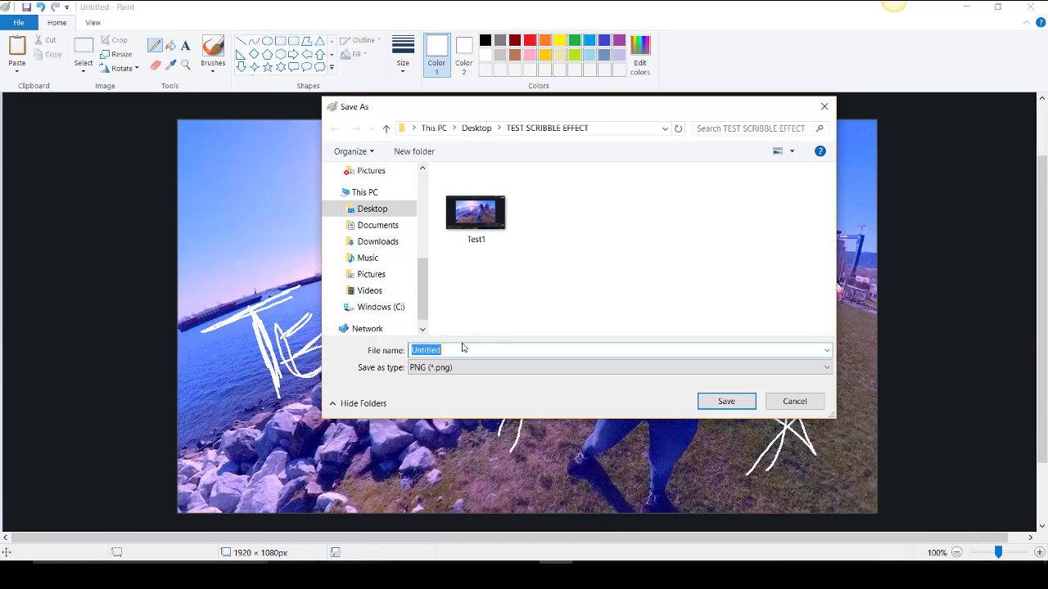
left_click(370, 209)
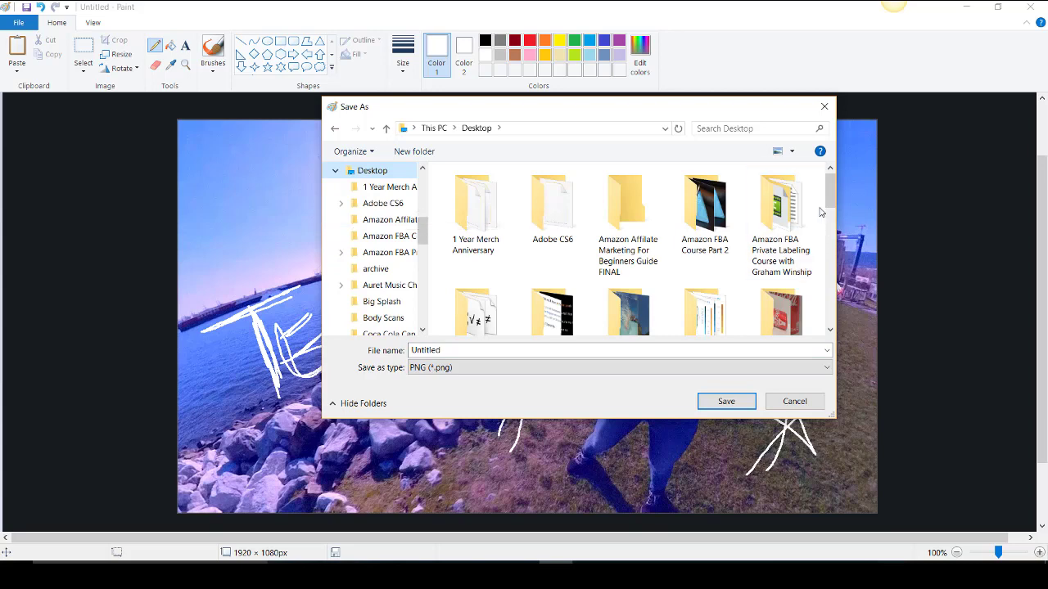
left_click(827, 240)
left_click_drag(827, 240, 824, 318)
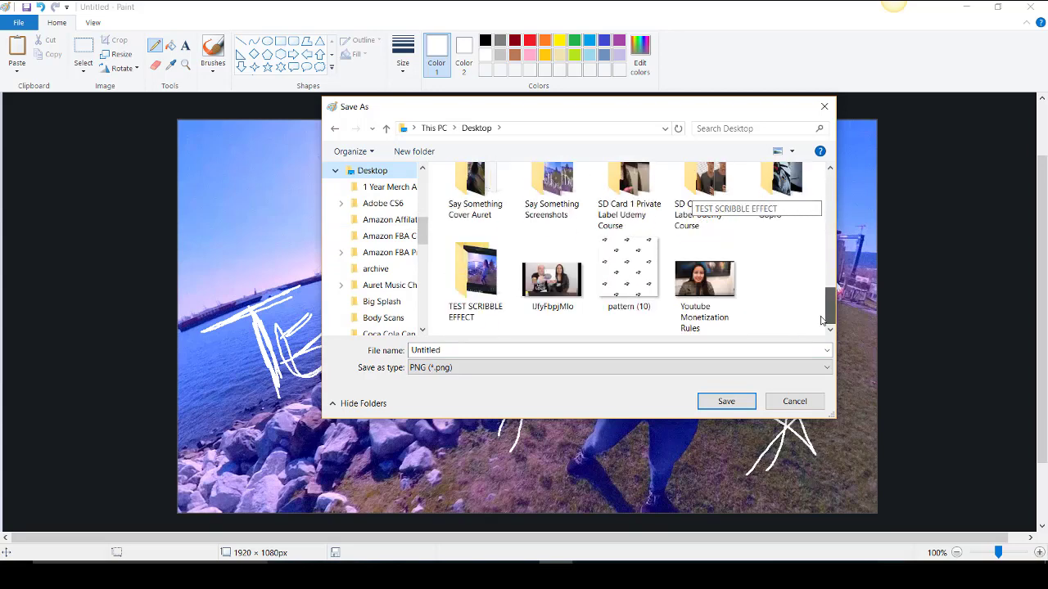
left_click(480, 297)
double_click(480, 296)
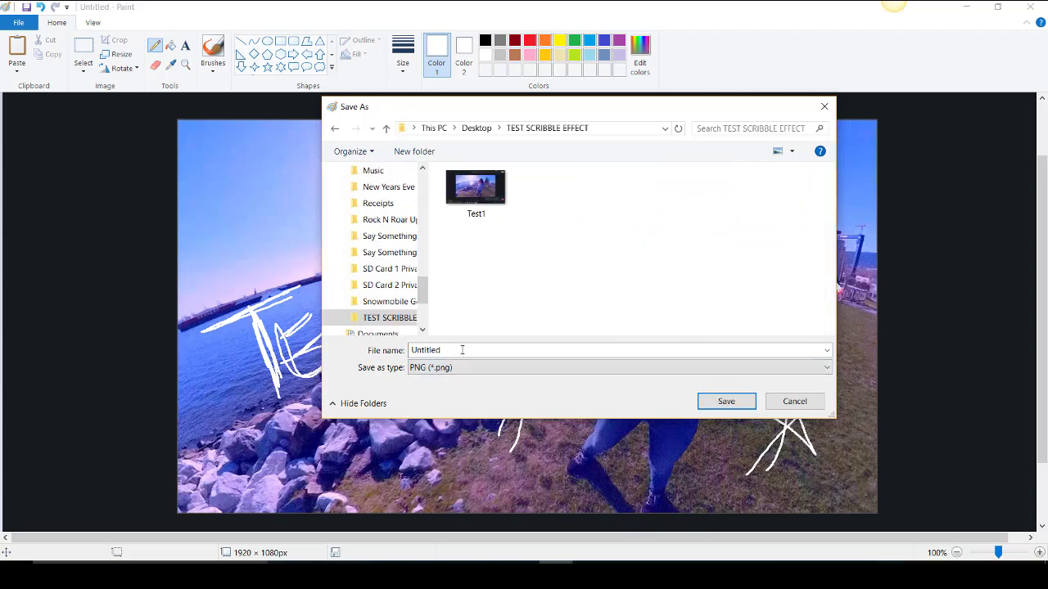
double_click(458, 351)
type("TES")
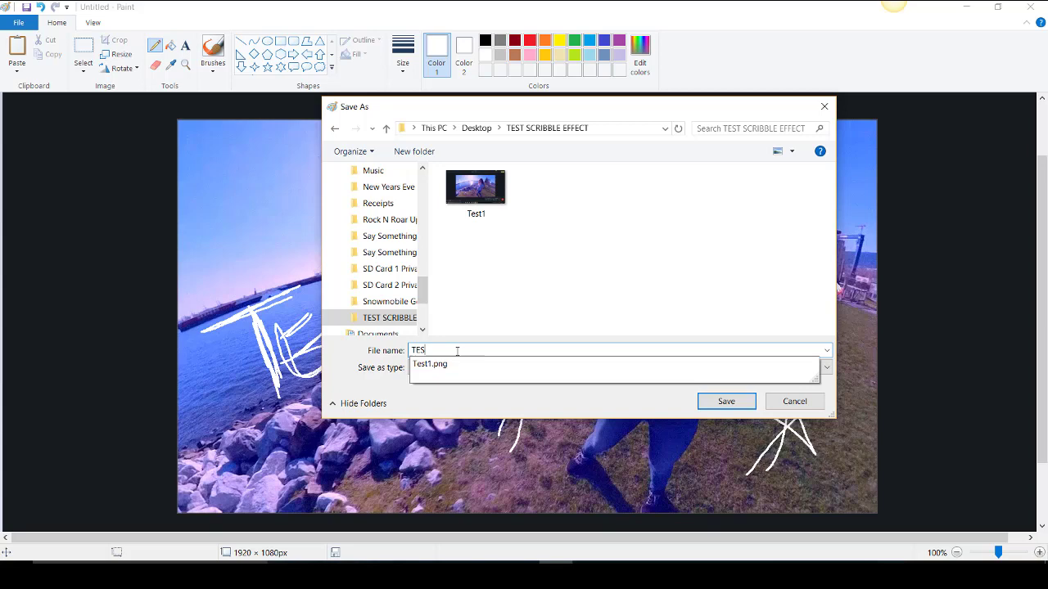
type("T2")
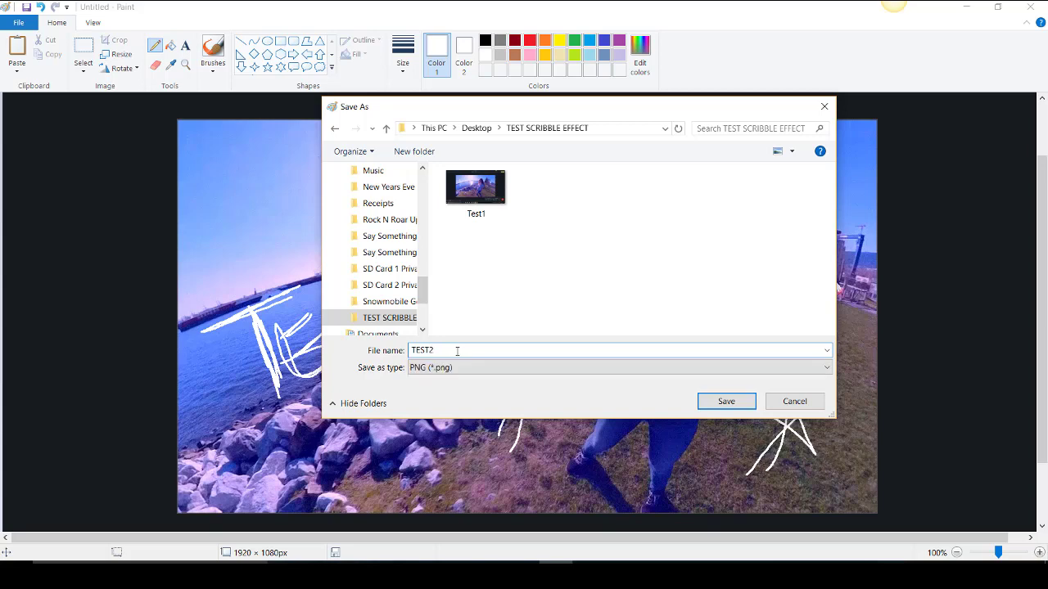
left_click(713, 402)
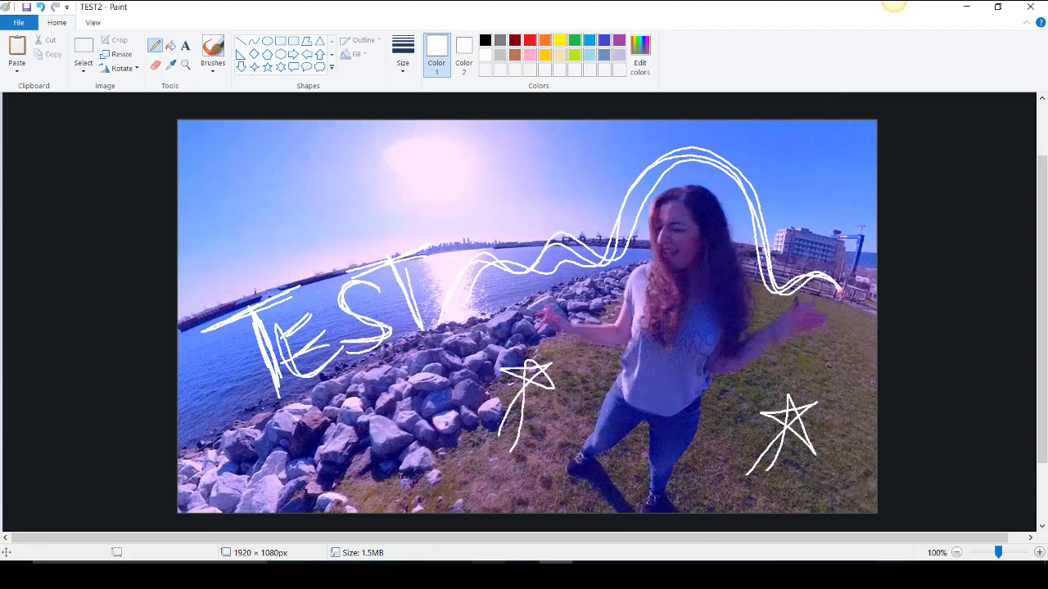
- Switch to Camtasia and import TEST2.png into the Media Bin via Import Media
key("alt+Tab")
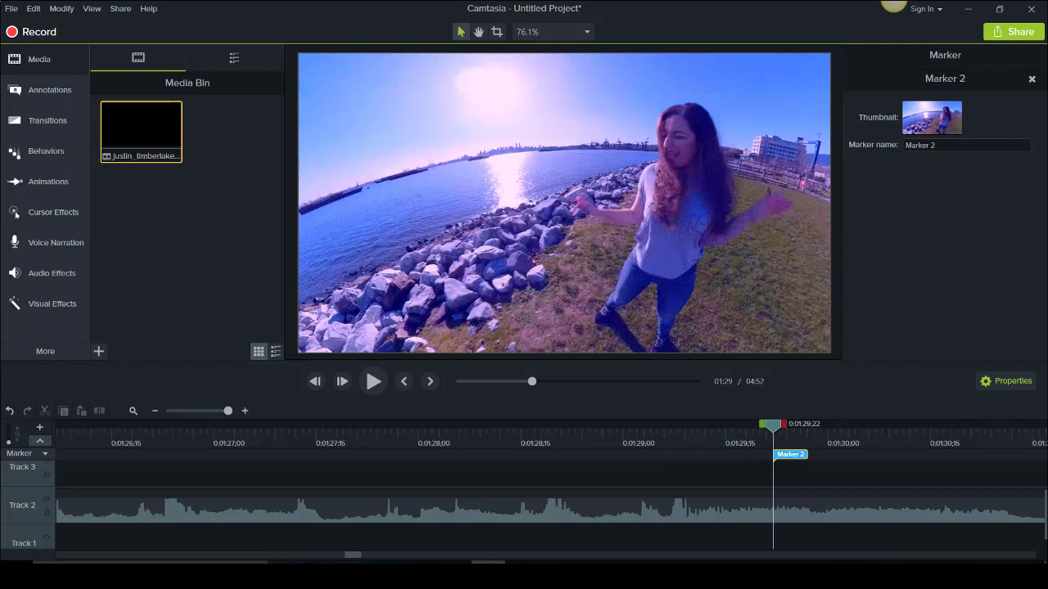
left_click(99, 354)
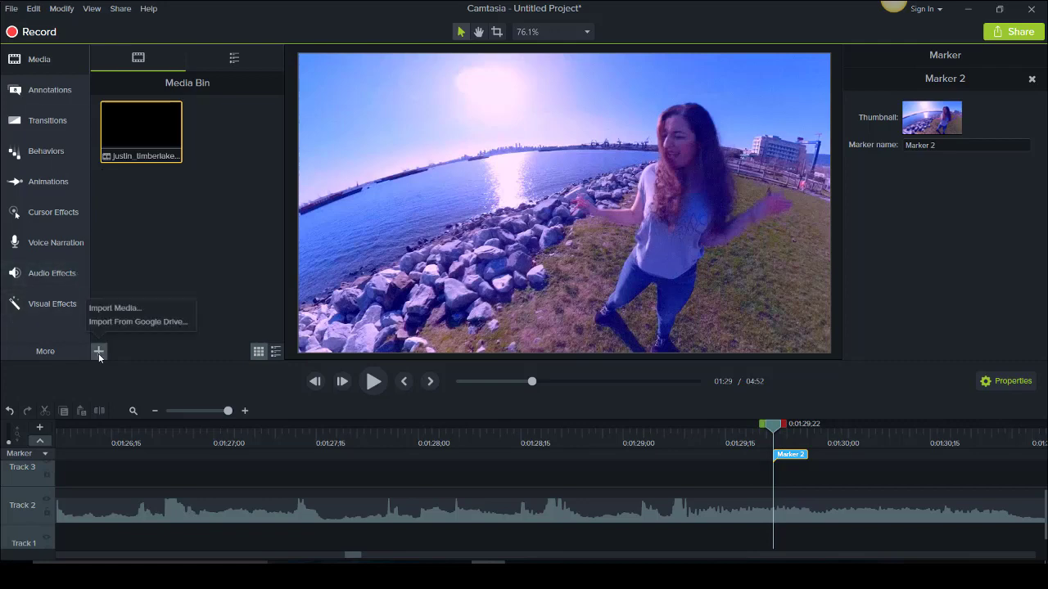
left_click(115, 316)
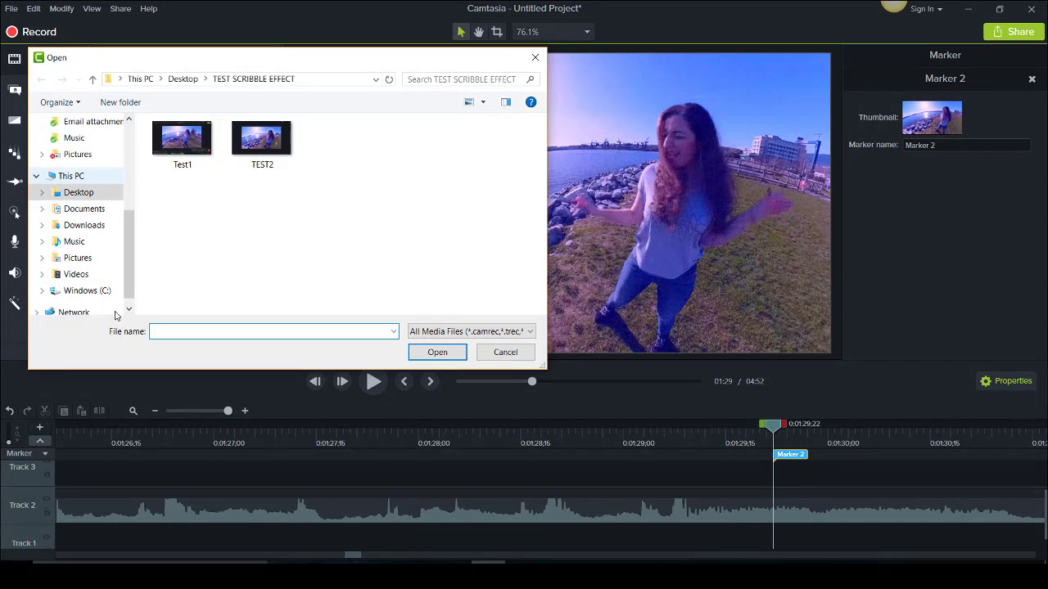
left_click(261, 159)
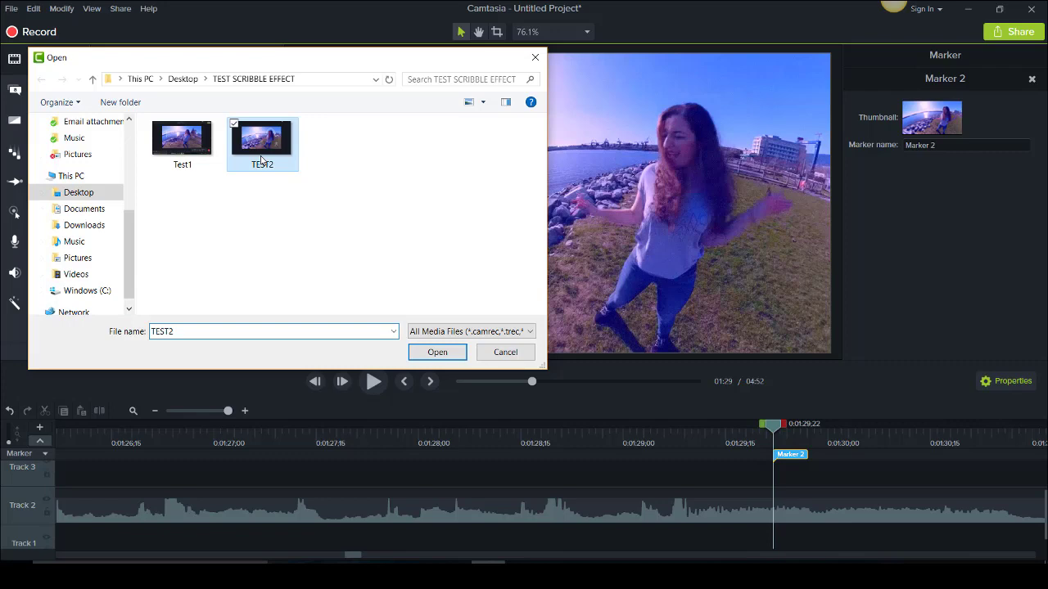
double_click(255, 167)
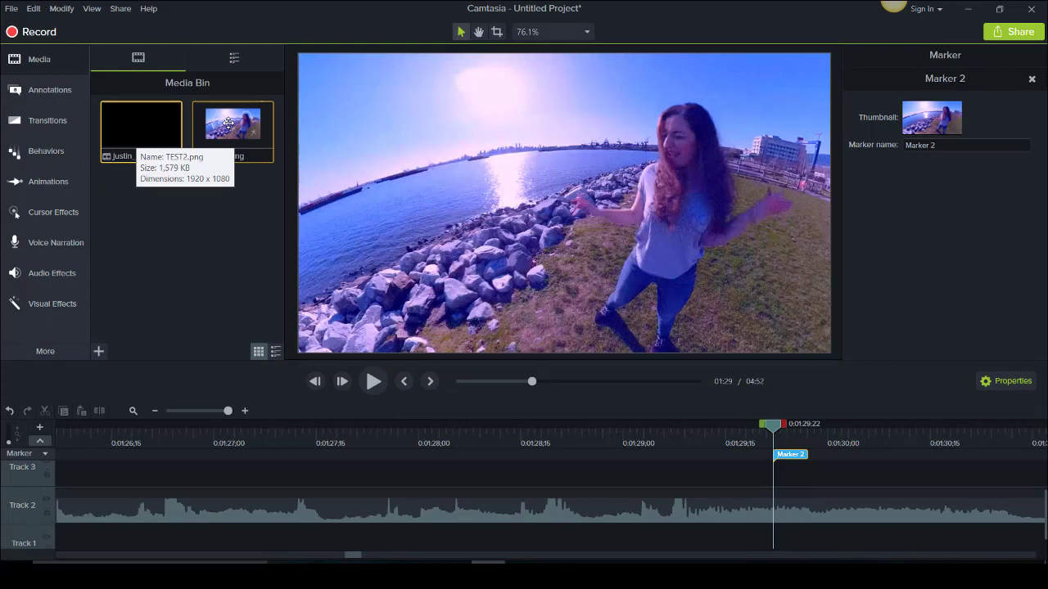
- Place TEST2.png on Track 3 at the playhead and scale it up to 94%
left_click(253, 142)
left_click_drag(253, 141, 778, 521)
scroll(1045, 511, "down", 2)
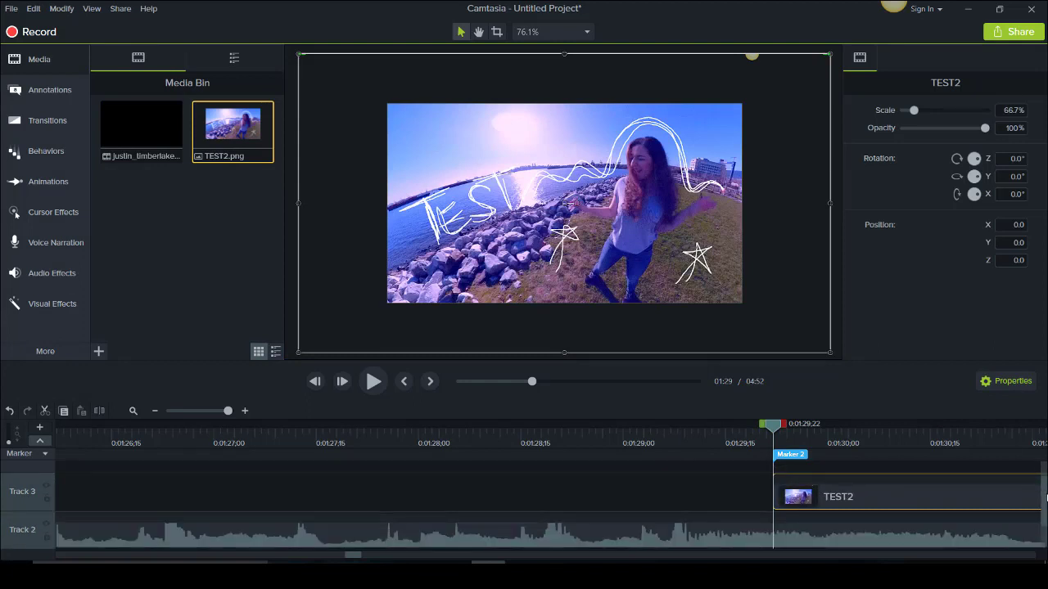
scroll(1046, 512, "down", 2)
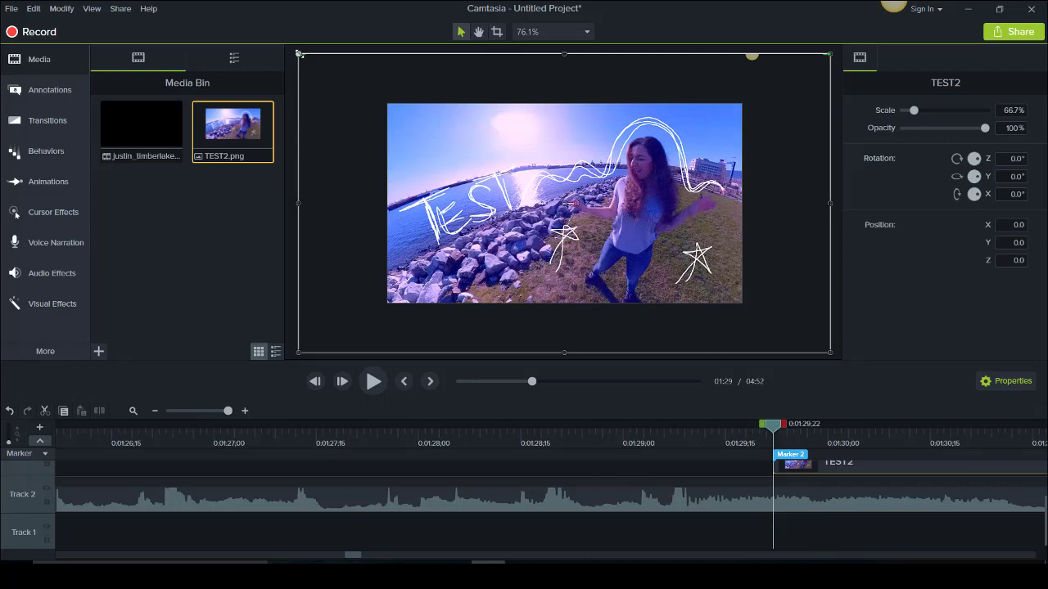
left_click_drag(299, 53, 208, 4)
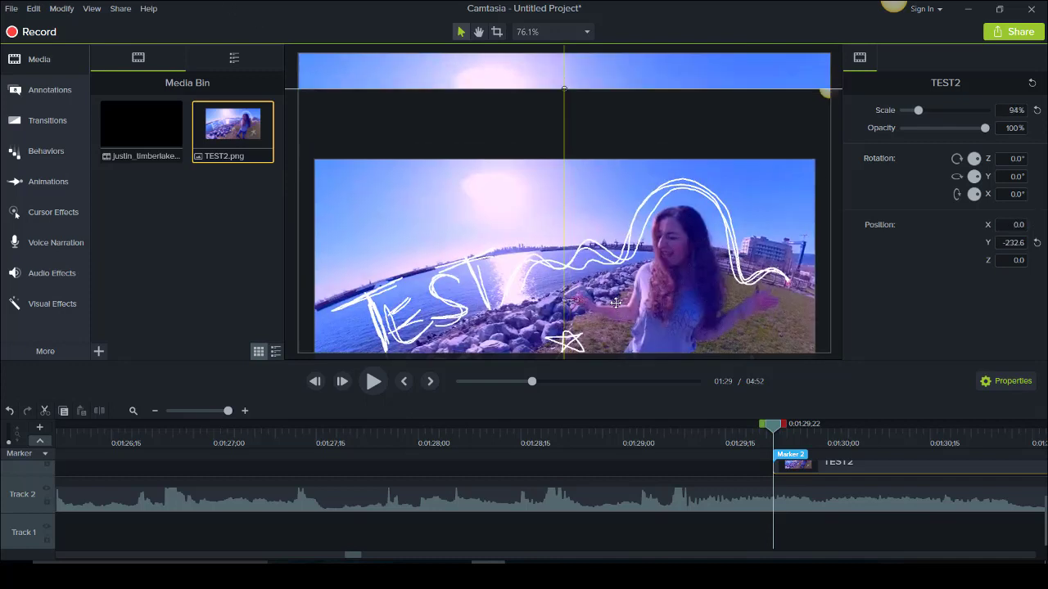
- Crop the TEST2 overlay's top, left, right and bottom edges, repositioning the image to show TEST
left_click(497, 33)
left_click_drag(564, 88, 700, 153)
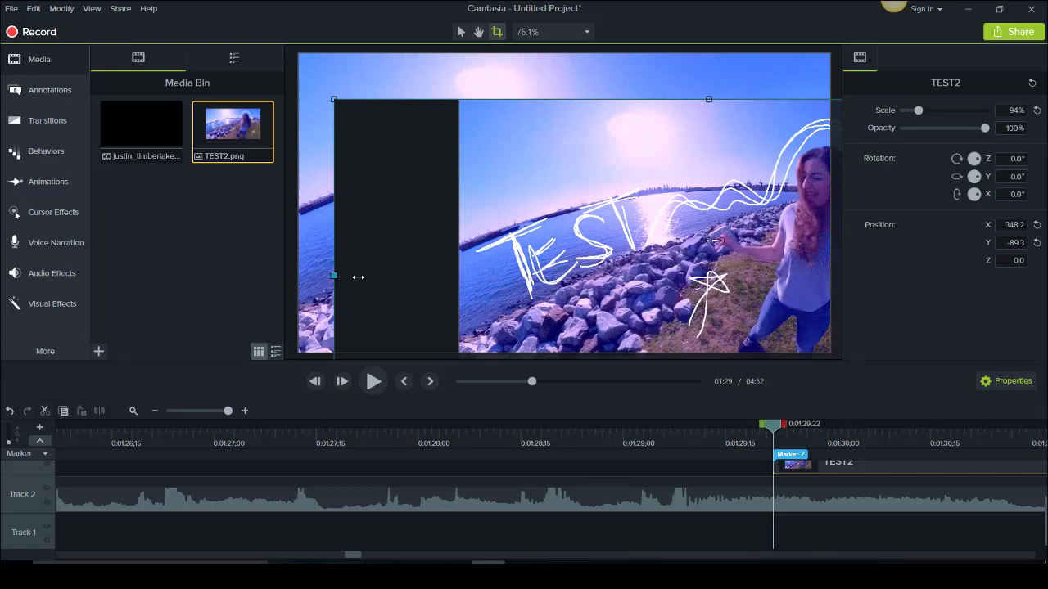
left_click_drag(357, 277, 458, 279)
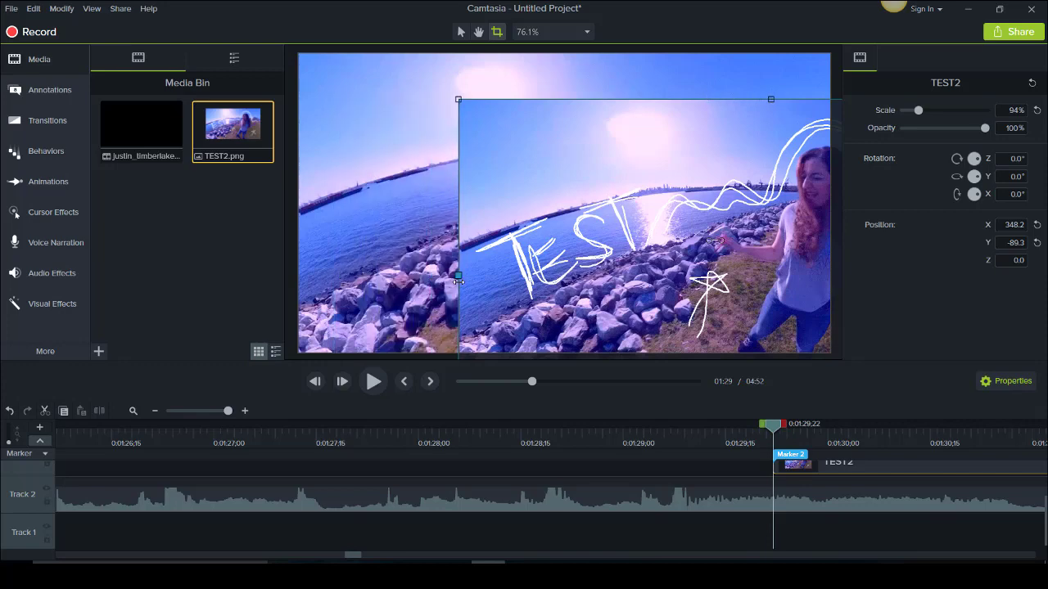
left_click_drag(564, 284, 266, 258)
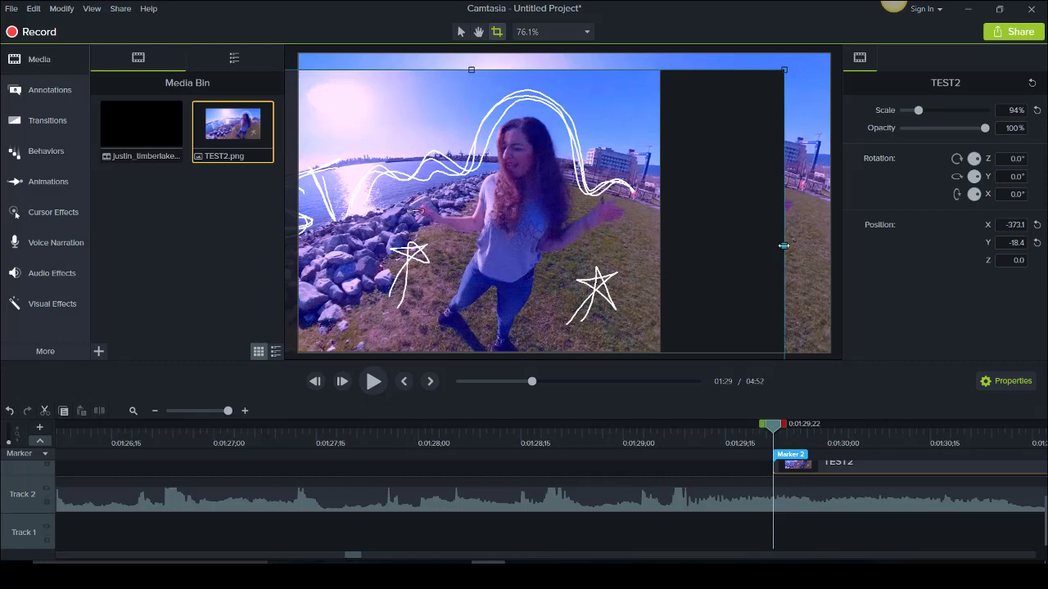
left_click_drag(784, 245, 660, 243)
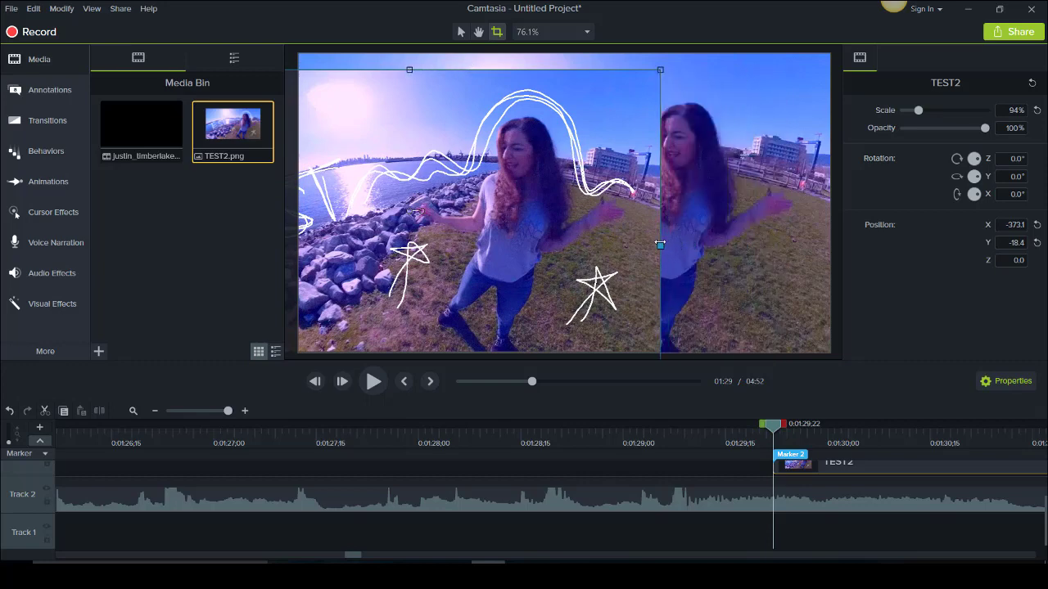
left_click_drag(496, 231, 641, 144)
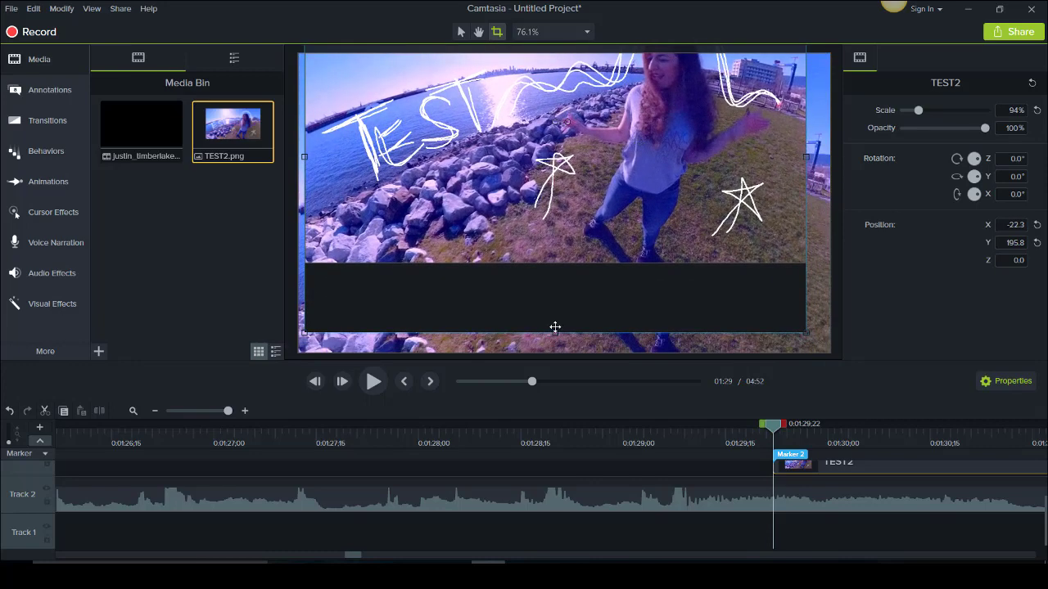
left_click_drag(554, 331, 550, 264)
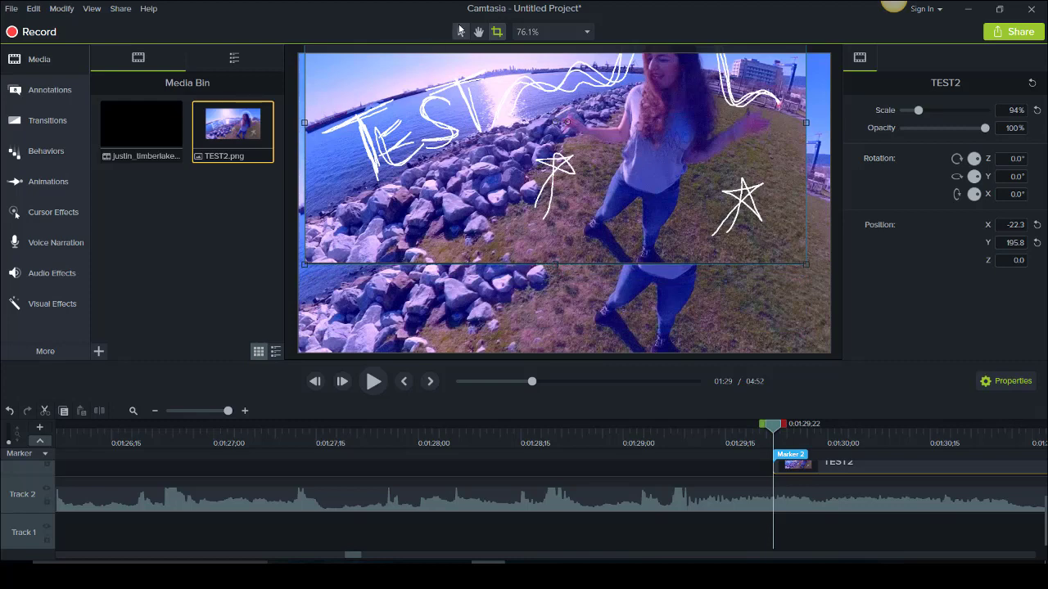
- Enlarge TEST2 to 99.7% and centre it at X -0.7, Y 0.0 to fill the frame
left_click(461, 31)
left_click_drag(477, 95, 517, 253)
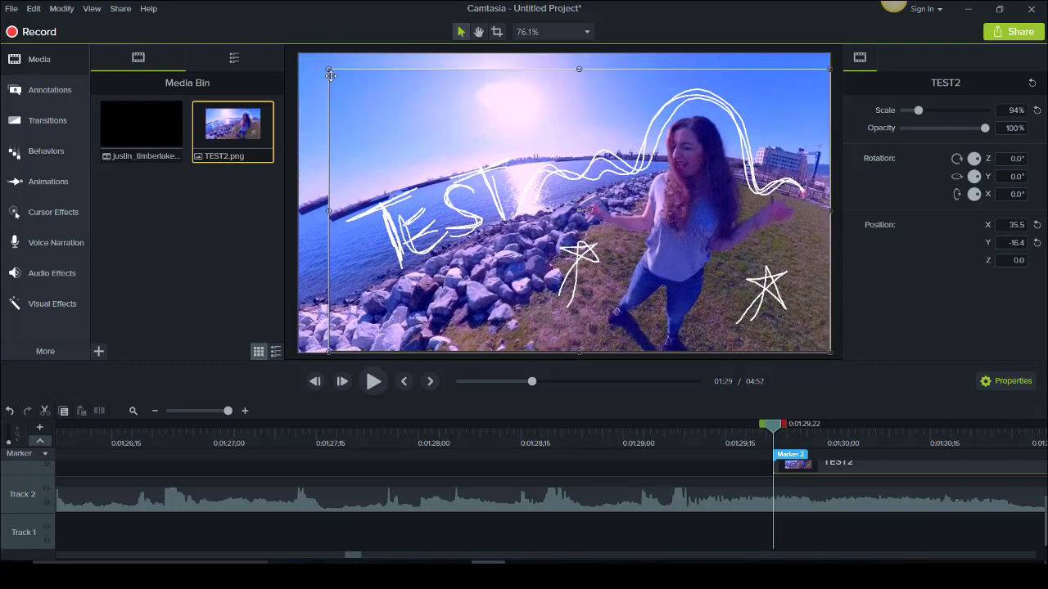
left_click_drag(330, 75, 298, 54)
left_click_drag(374, 123, 378, 126)
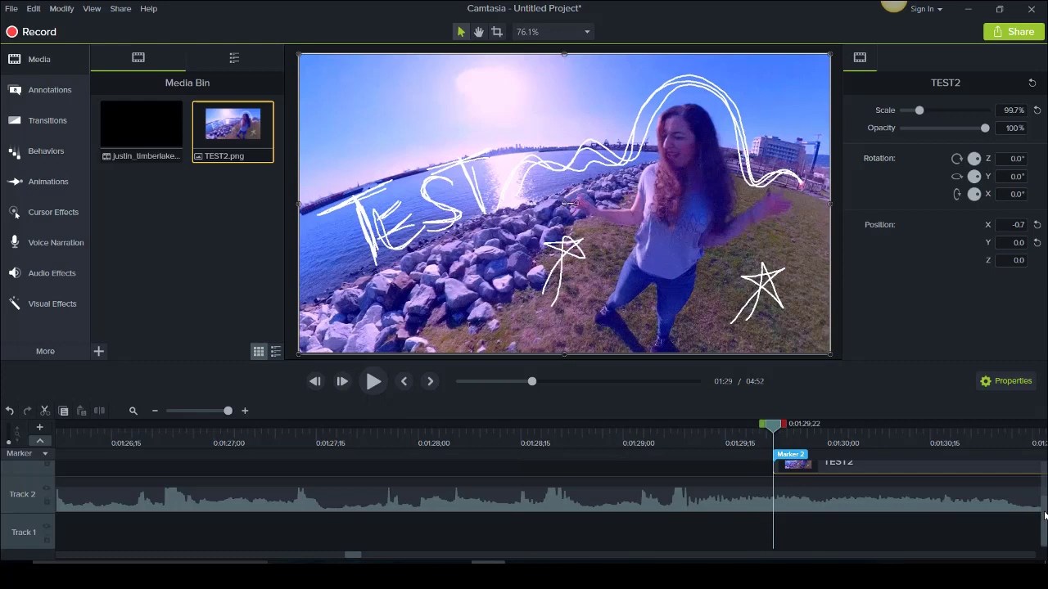
- Step back and forth frame by frame around the TEST2 clip's start on Track 3
scroll(1045, 511, "up", 2)
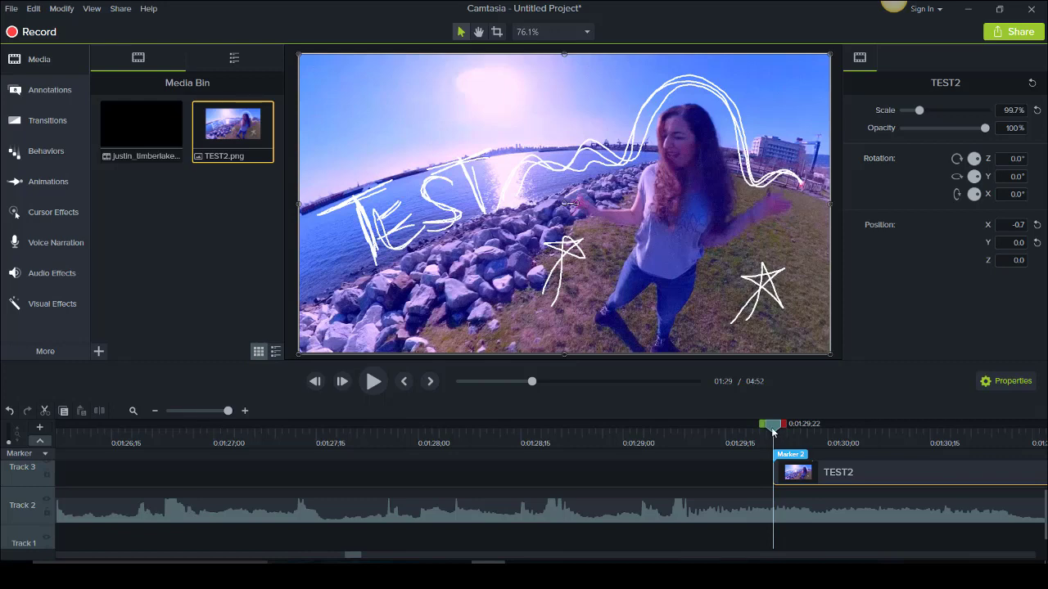
key("comma")
key("period")
key("comma")
key("period")
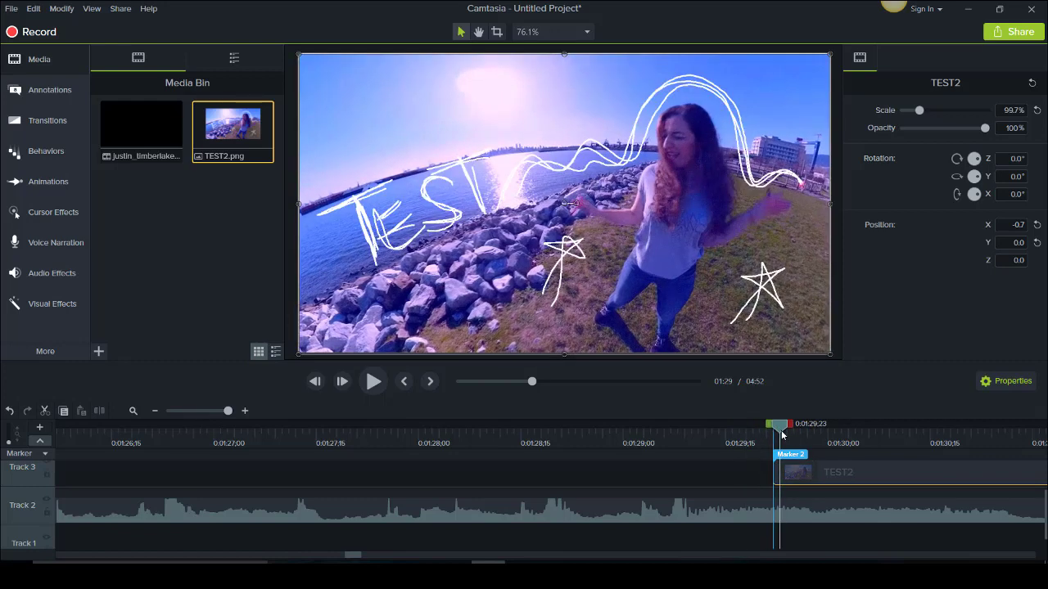
key("period")
key("comma")
key("period")
- Check frames 0:01:29;22 to 0:01:29;24 to see where the TEST2 drawing appears and ends
left_click_drag(779, 438, 773, 438)
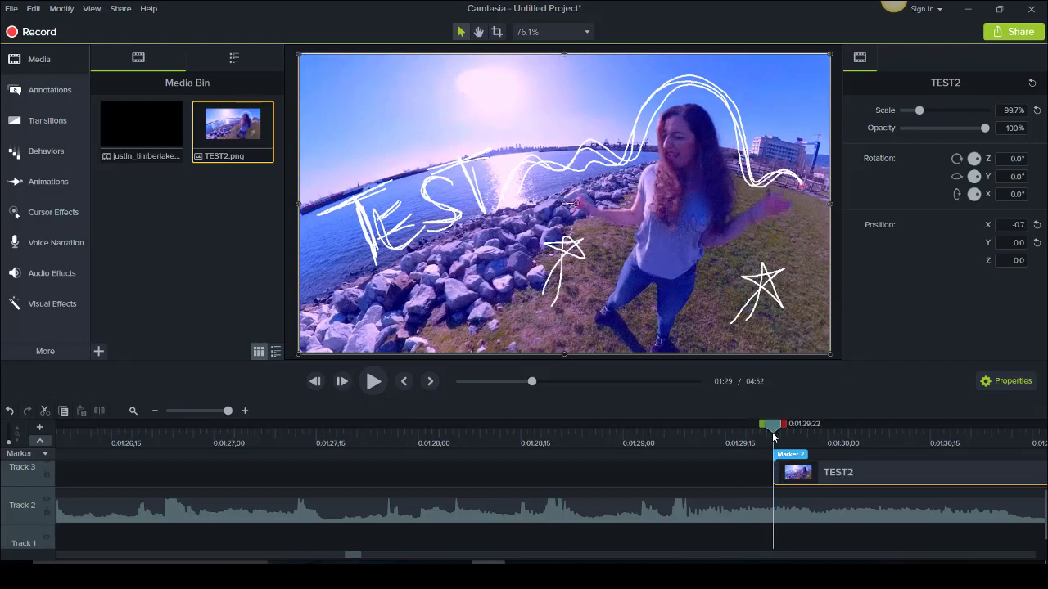
key("period")
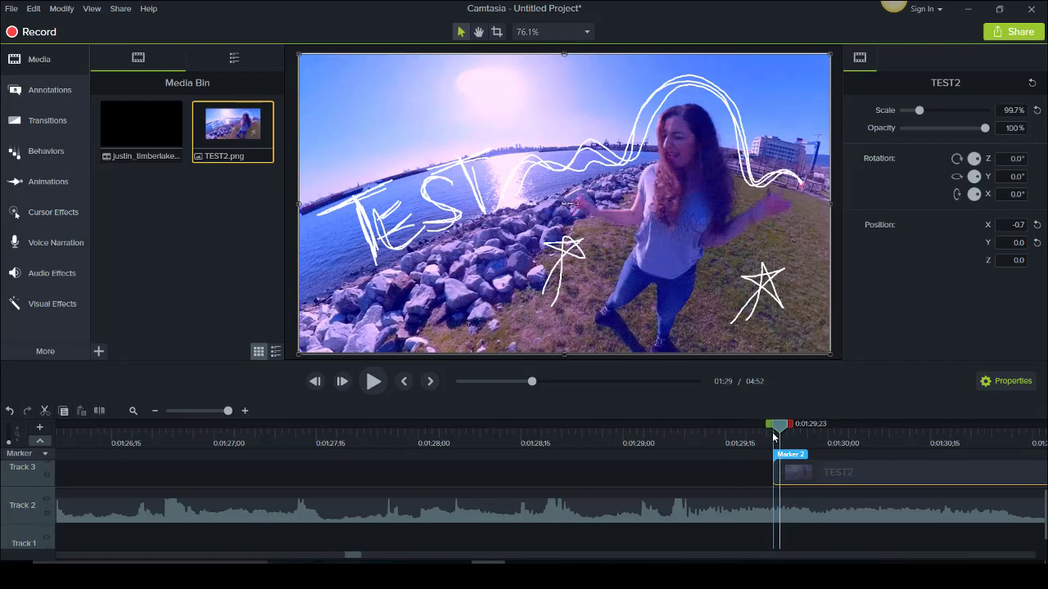
key("period")
key("comma")
key("period")
key("comma")
key("ctrl+Right")
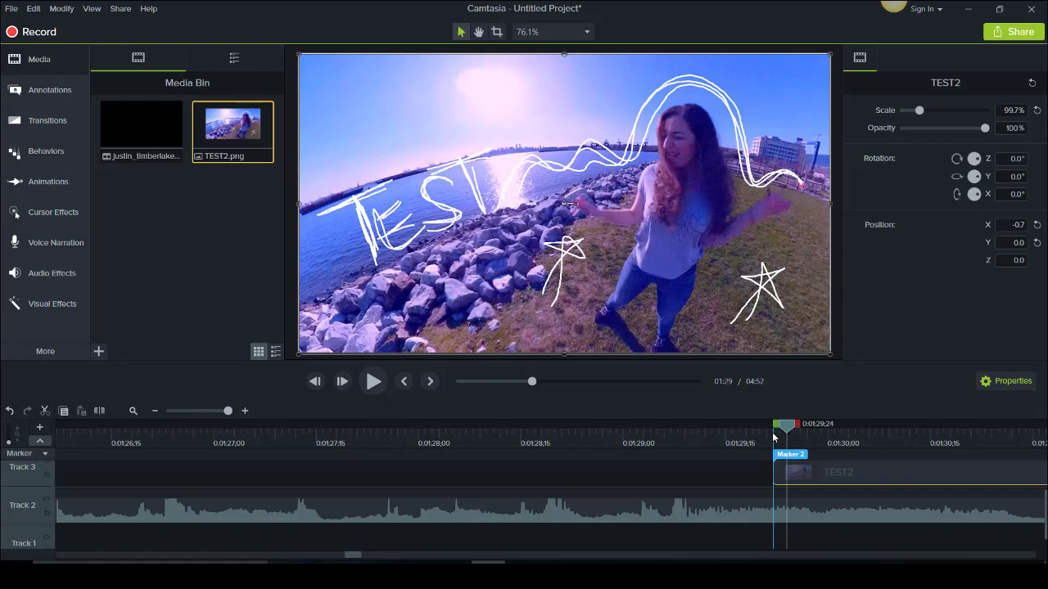
key("ctrl+Left")
key("ctrl+Left")
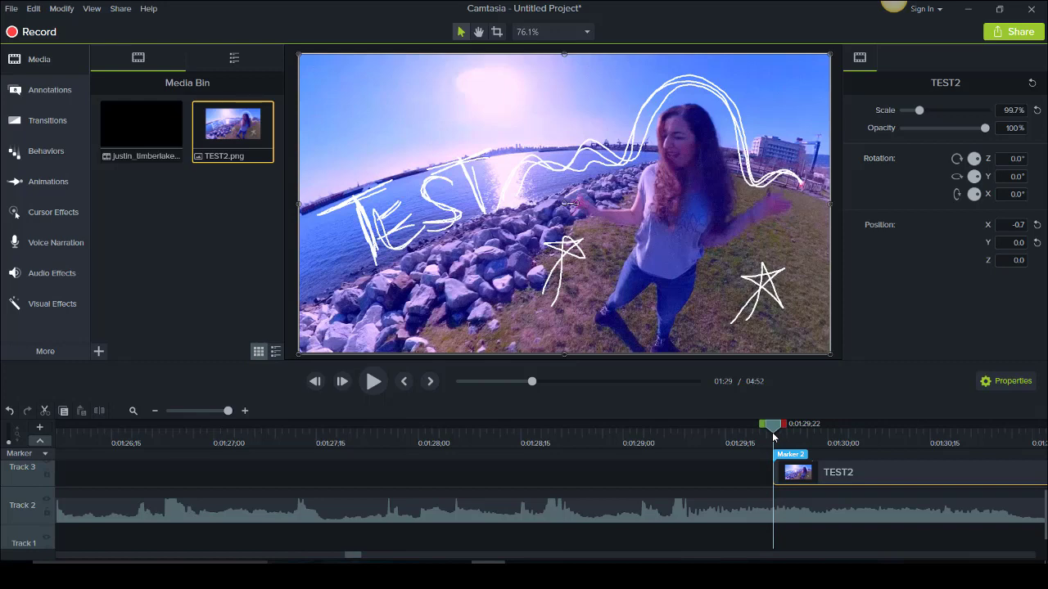
key("ctrl+Right")
key("ctrl+Right")
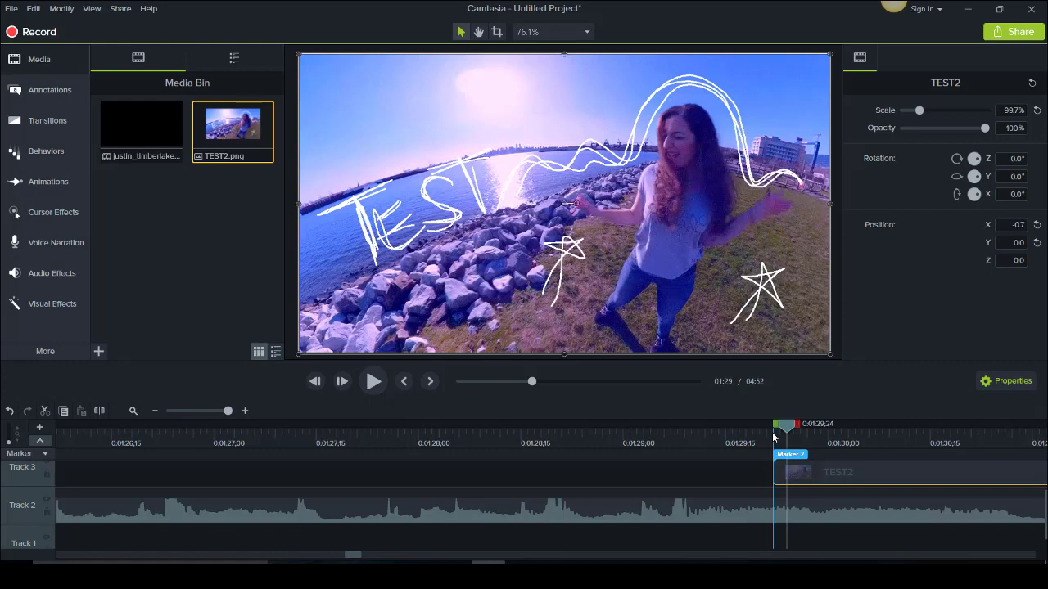
- Delete the TEST2 drawing clip from Track 3
left_click(773, 438)
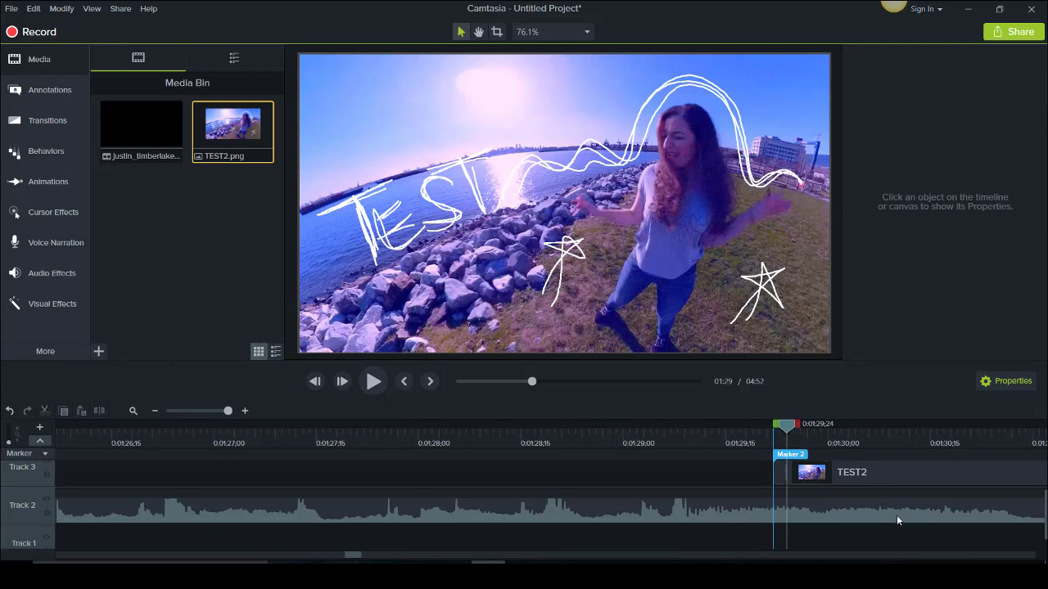
left_click(887, 473)
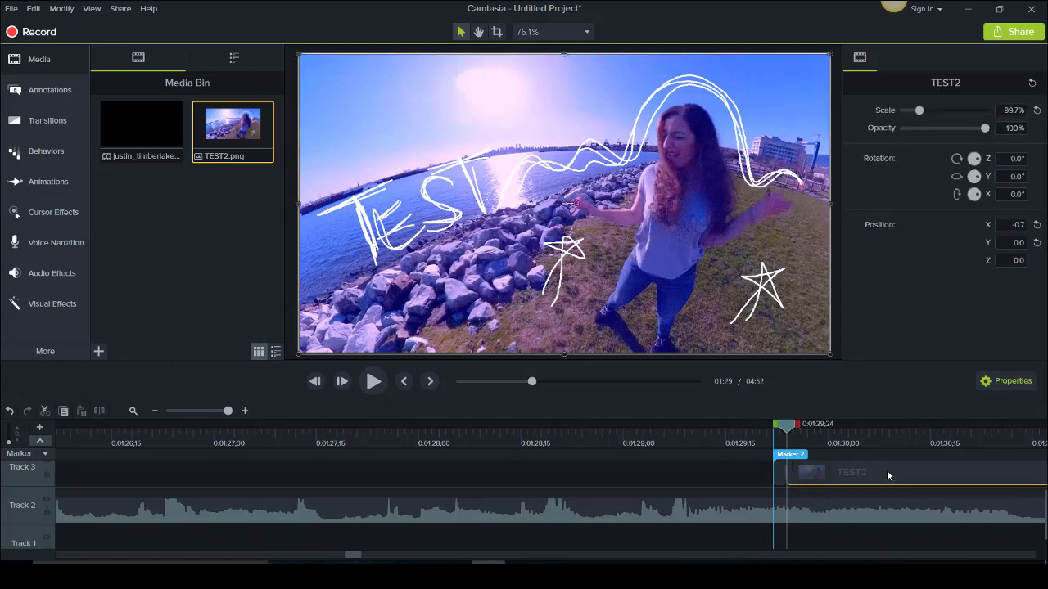
key("Delete")
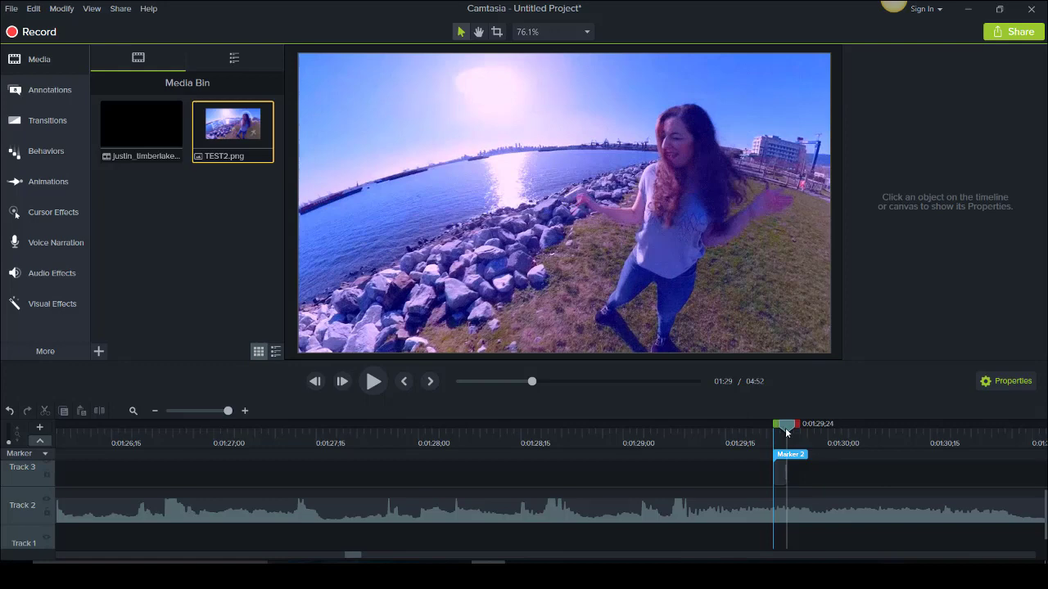
- Zoom the timeline out and play from 0:01:27;28 and 0:01:29;10 through Marker 2
left_click(158, 411)
left_click(157, 411)
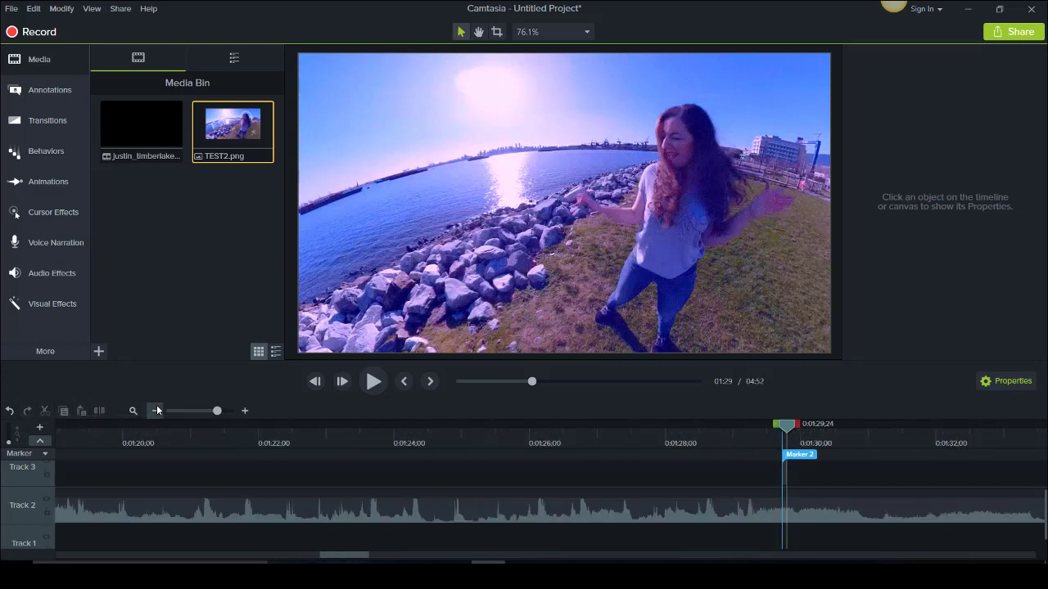
left_click(157, 411)
left_click(721, 442)
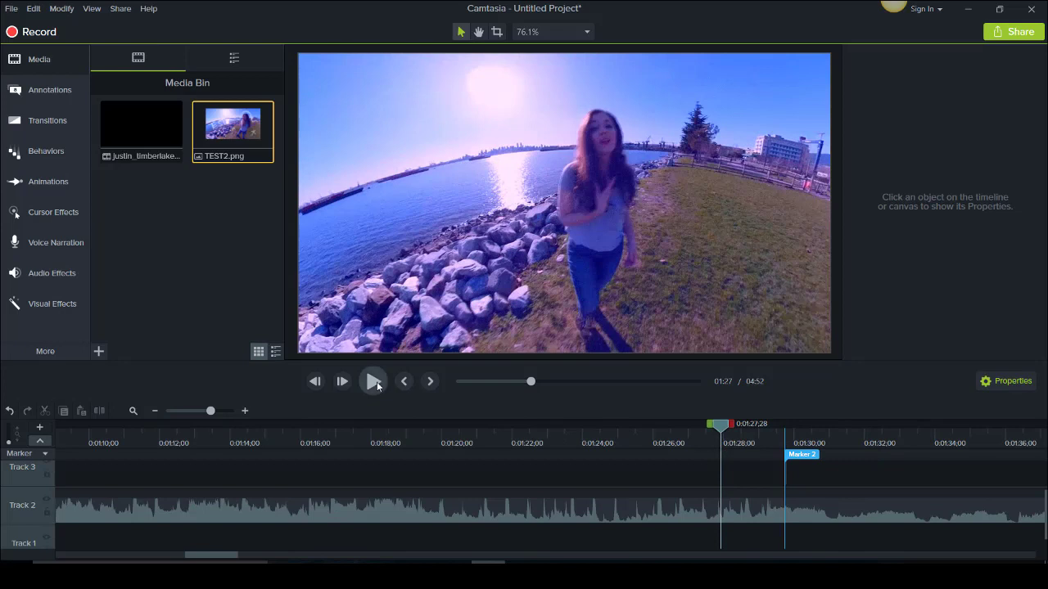
left_click(374, 381)
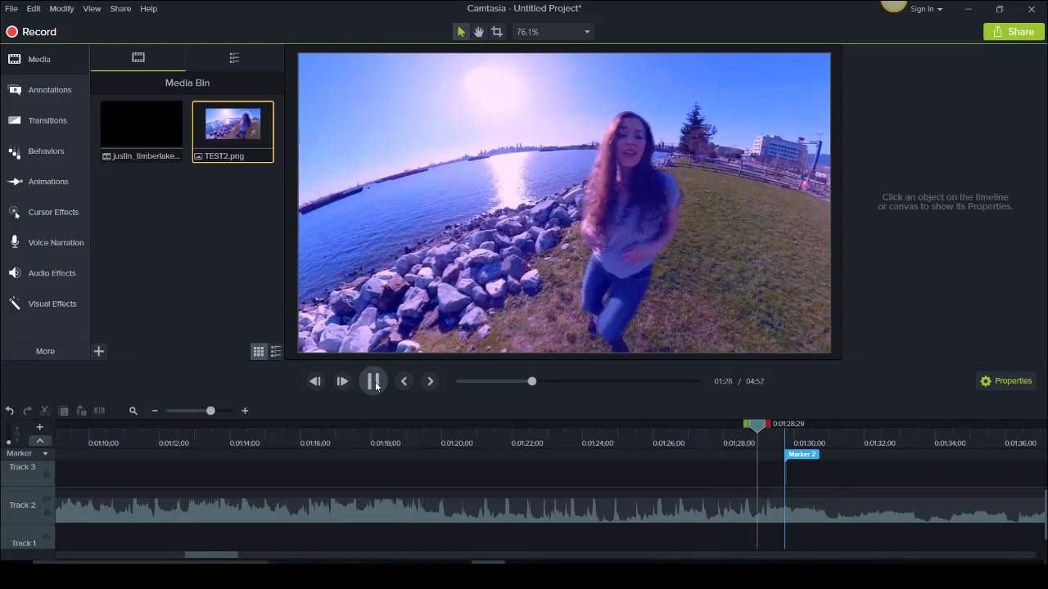
left_click(375, 383)
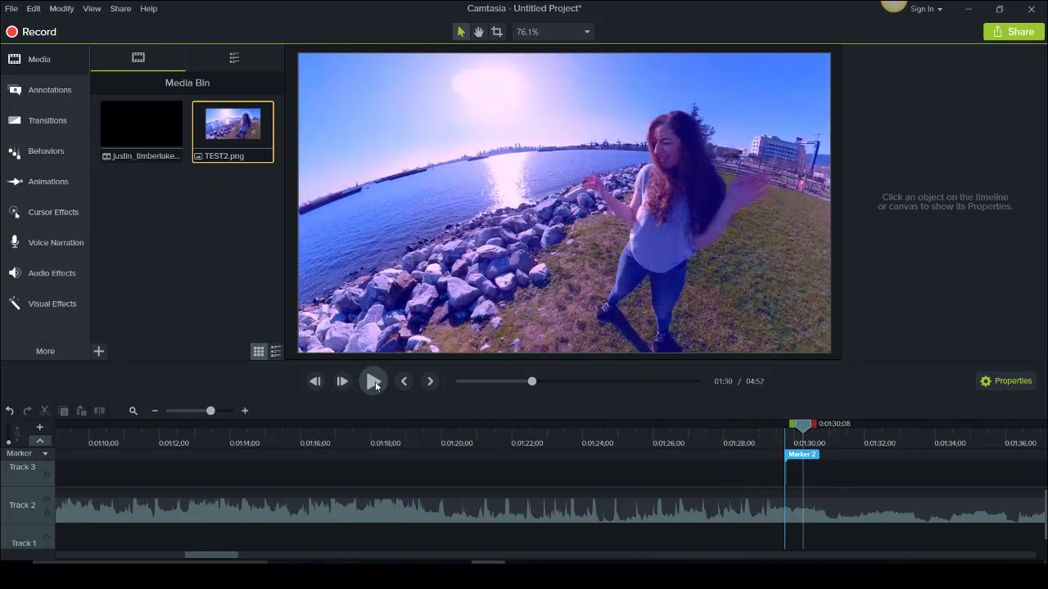
left_click(771, 442)
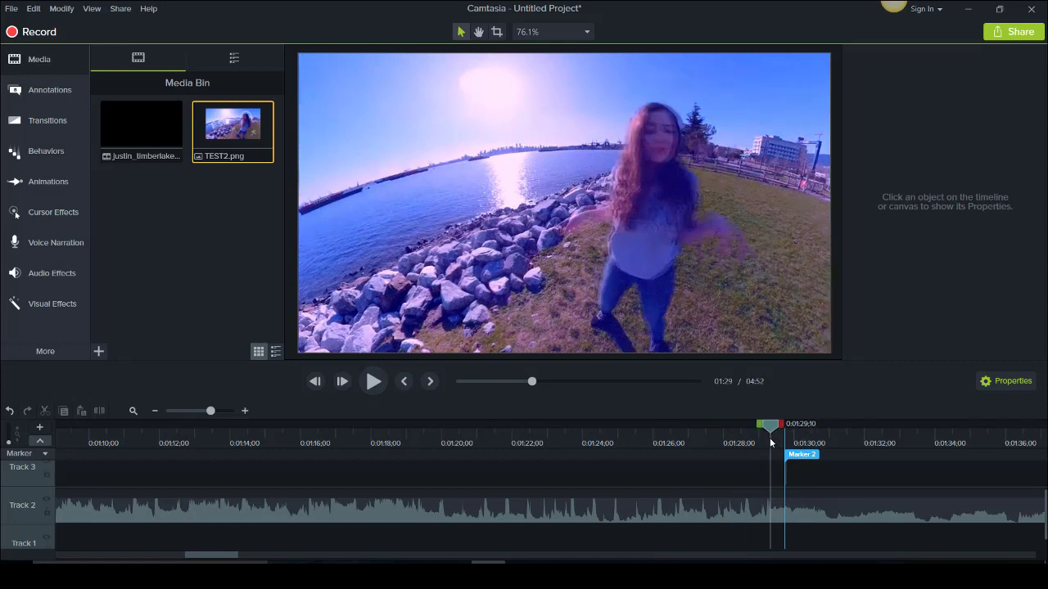
left_click(371, 383)
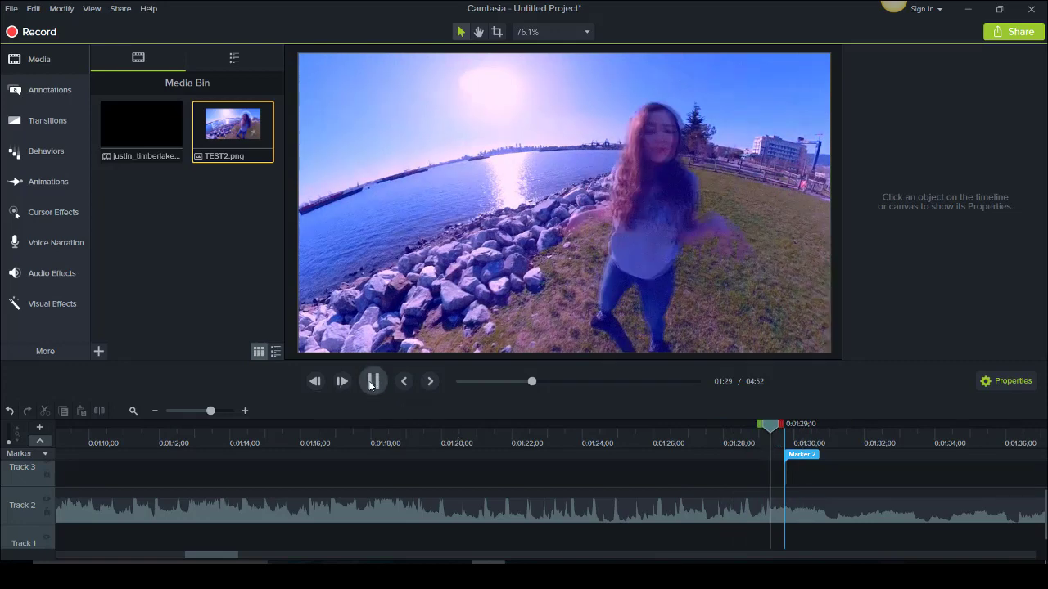
left_click(370, 385)
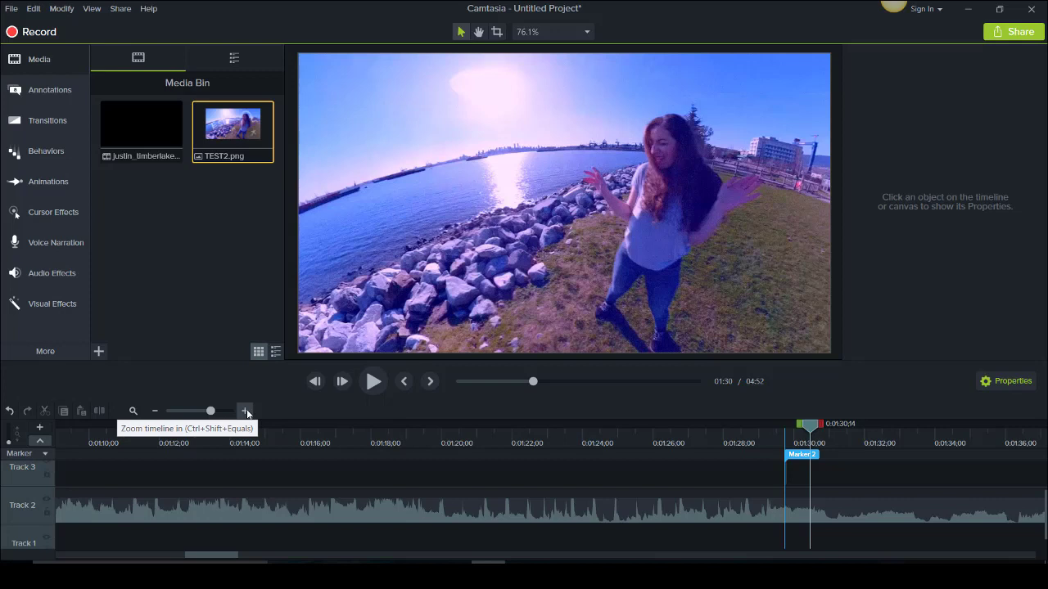
- Zoom the timeline back in around Marker 2
left_click(247, 412)
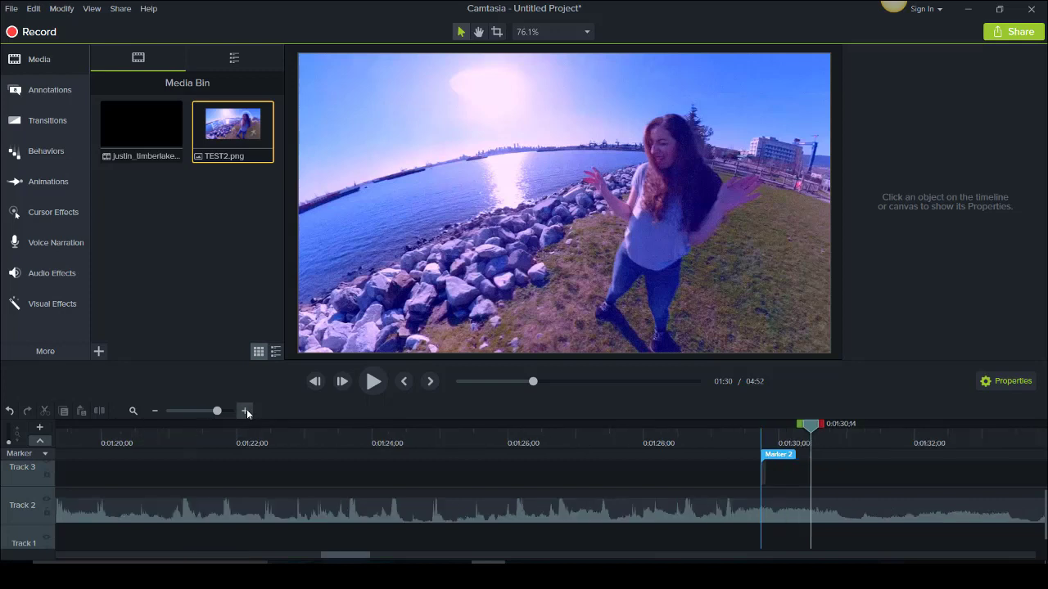
left_click(247, 412)
left_click(246, 412)
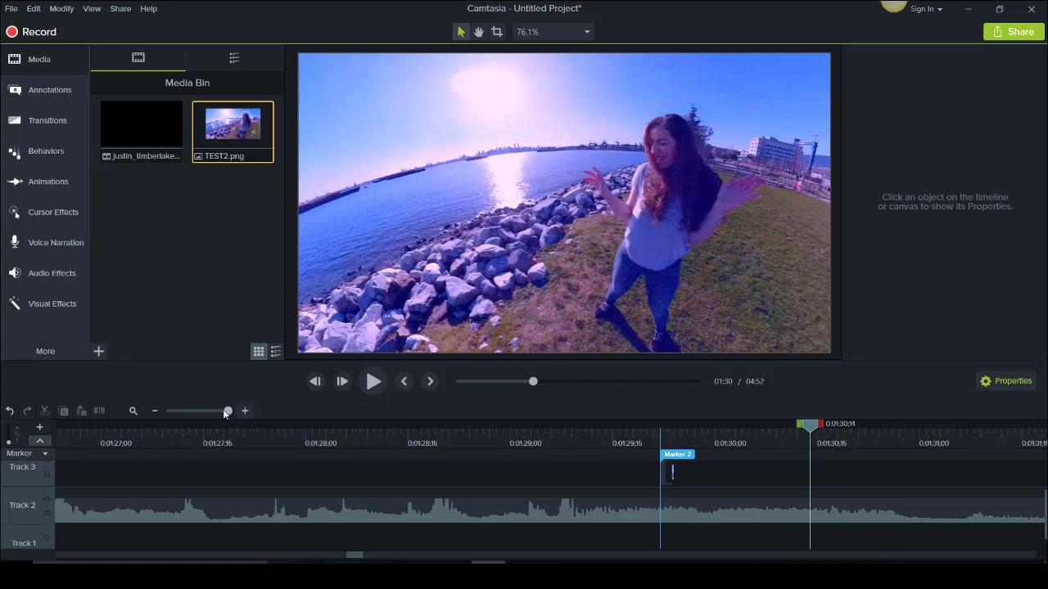
- Show the YouTube cover video at 0:20, 3:17, 3:10 and 3:04
mouse_move(418, 586)
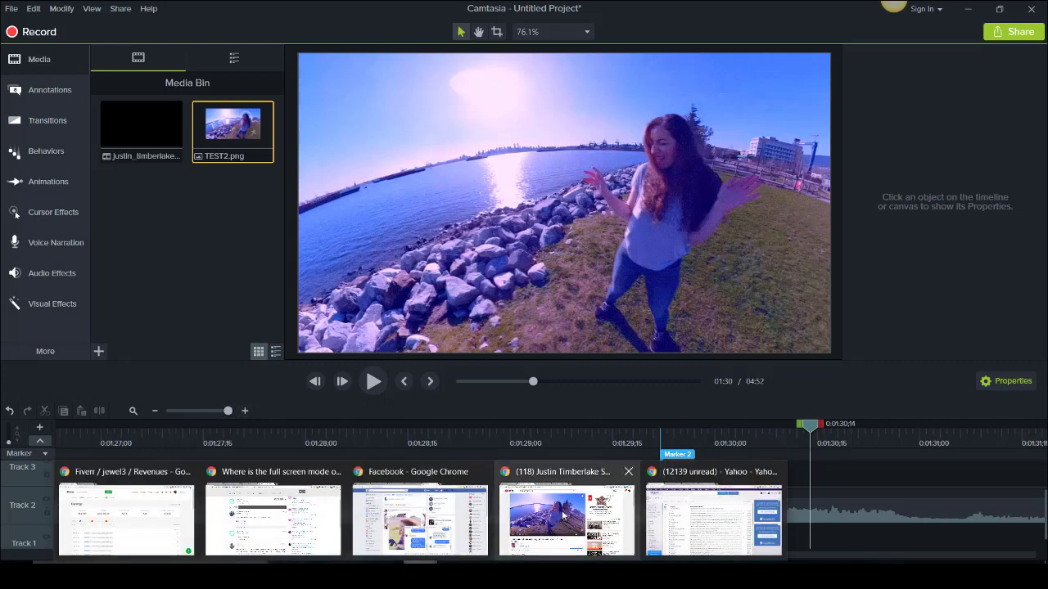
left_click(565, 524)
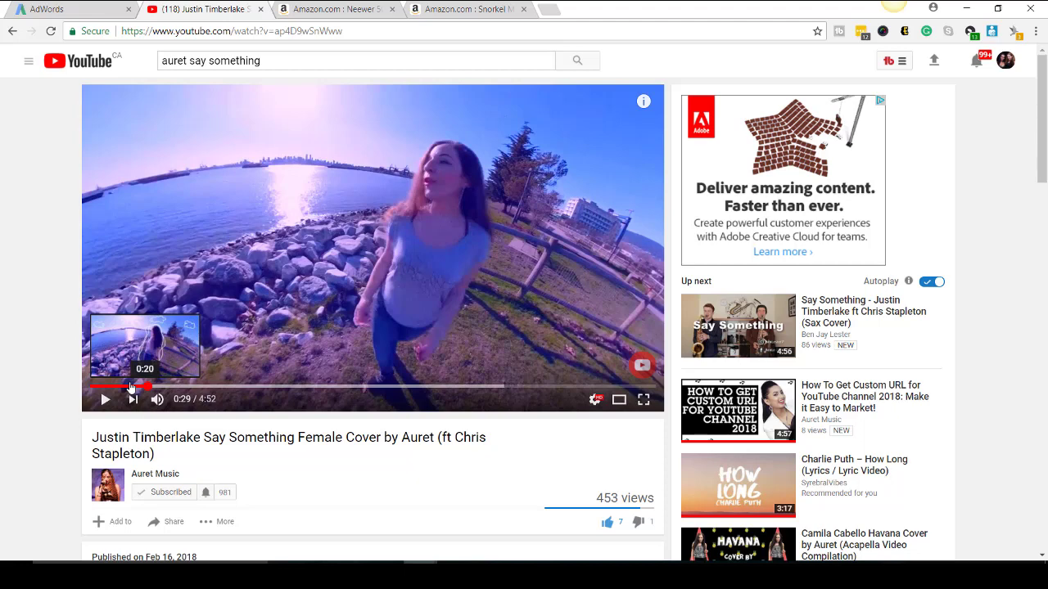
left_click(131, 387)
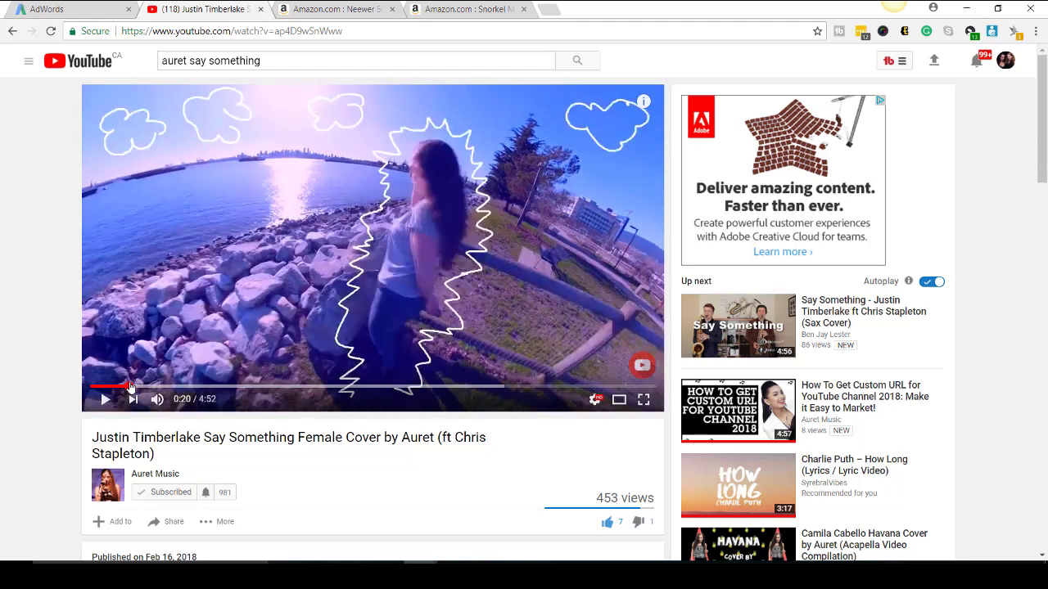
left_click(474, 387)
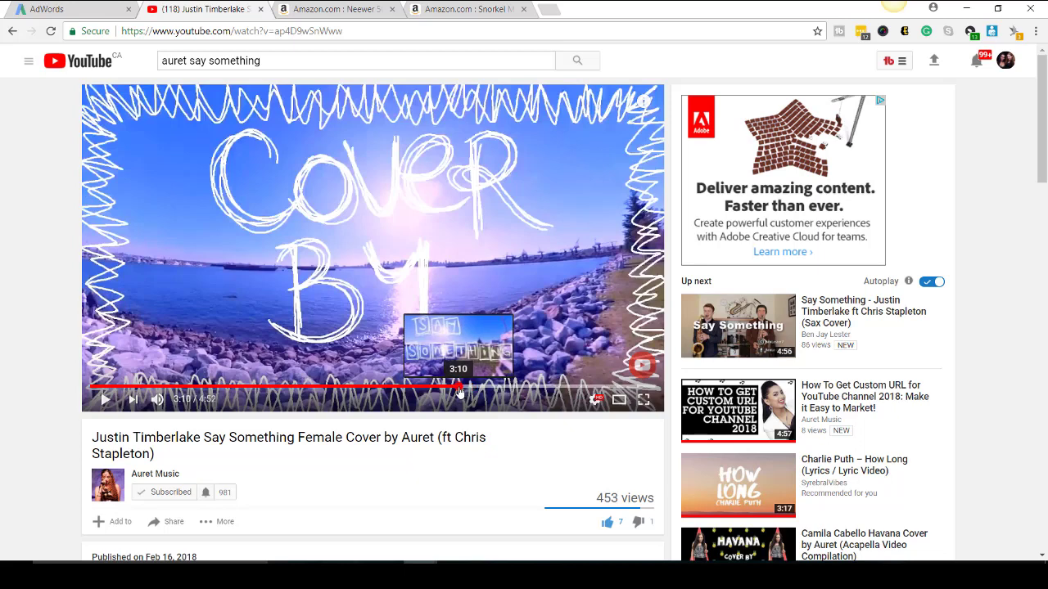
left_click(458, 390)
left_click(450, 391)
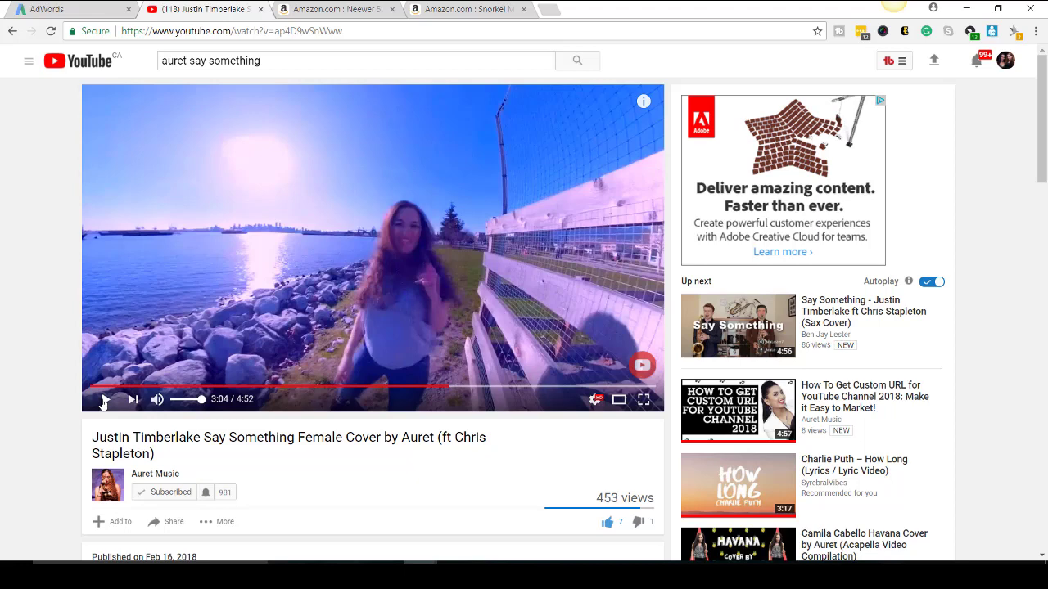
- Play the cover, pause it at 3:25, then leave the browser
left_click(104, 400)
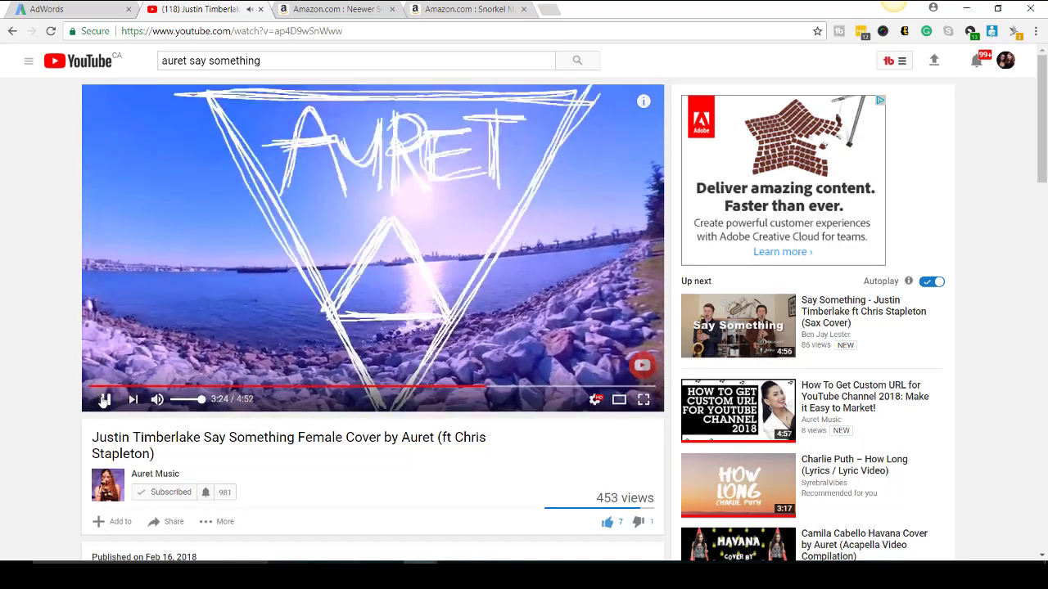
left_click(104, 399)
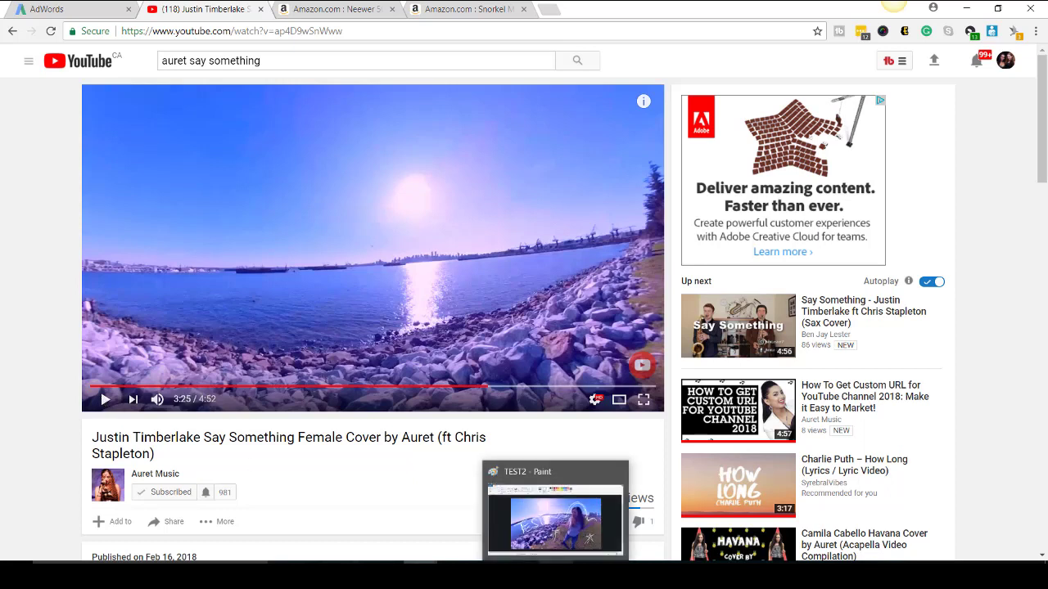
left_click(555, 516)
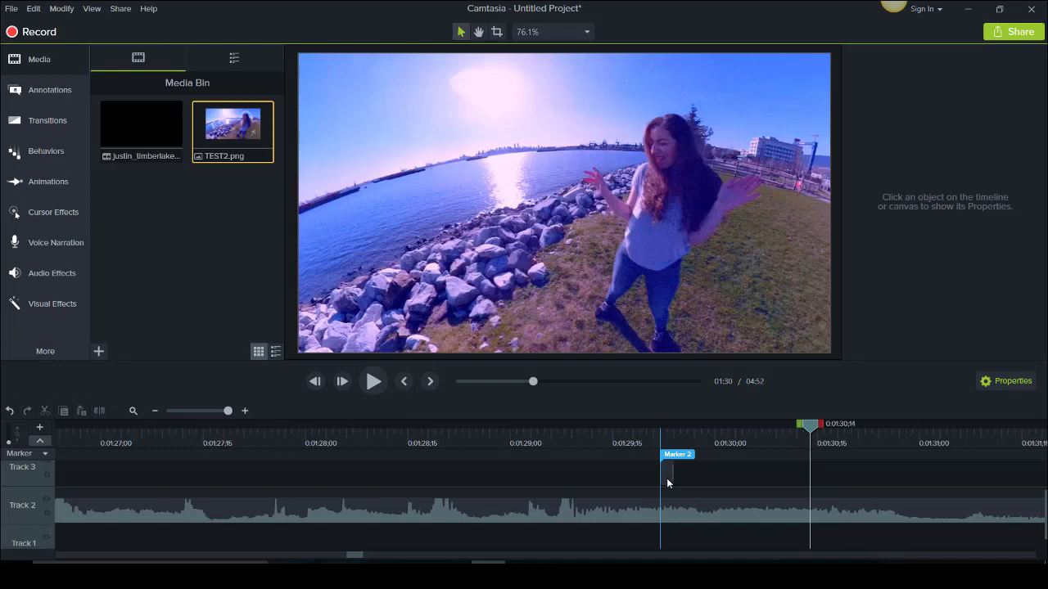
- Step through the TEST2 overlay frames from Marker 2 and add Marker 3 at 01:29;25
left_click(660, 432)
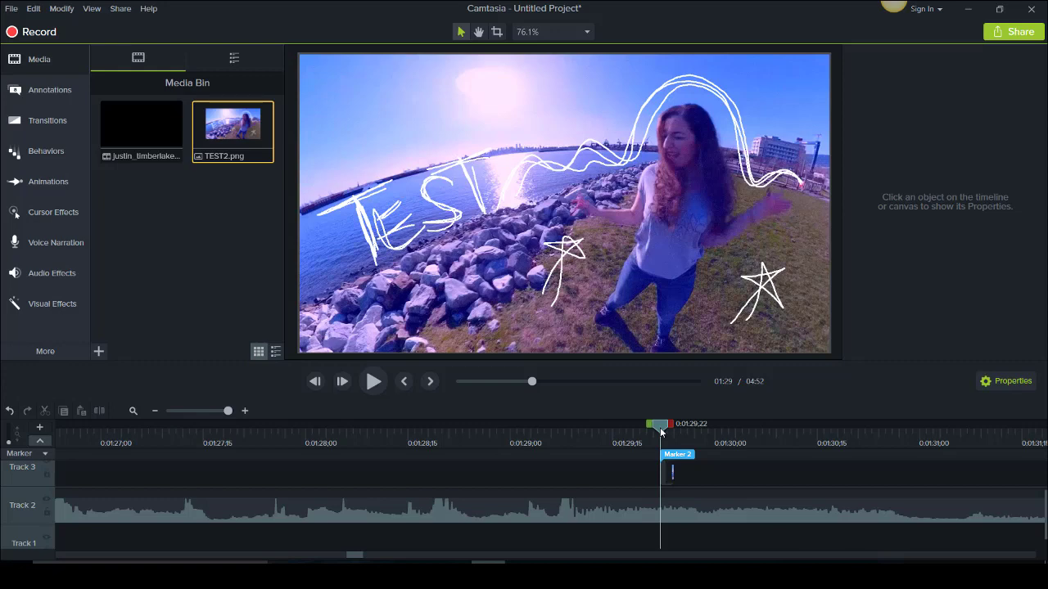
key("ctrl+Right")
key("ctrl+Right")
key("ctrl+Right")
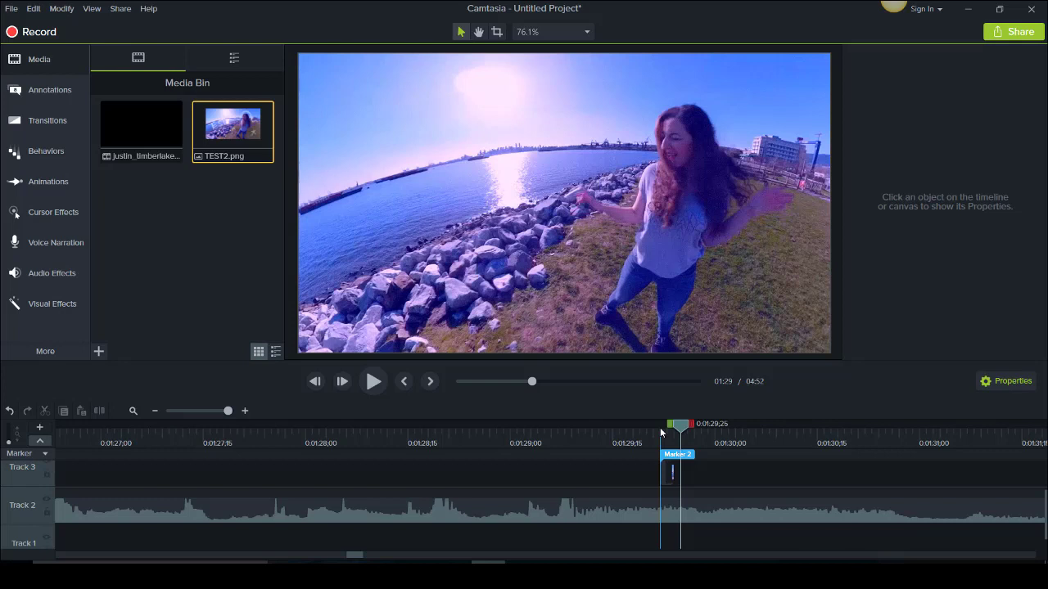
left_click(661, 432)
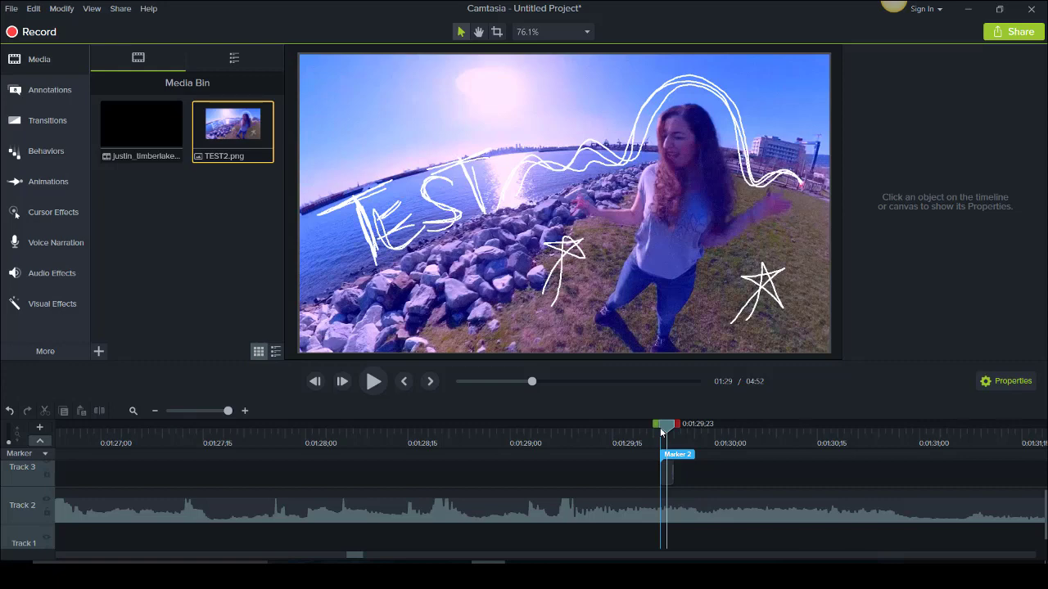
key("ctrl+Right")
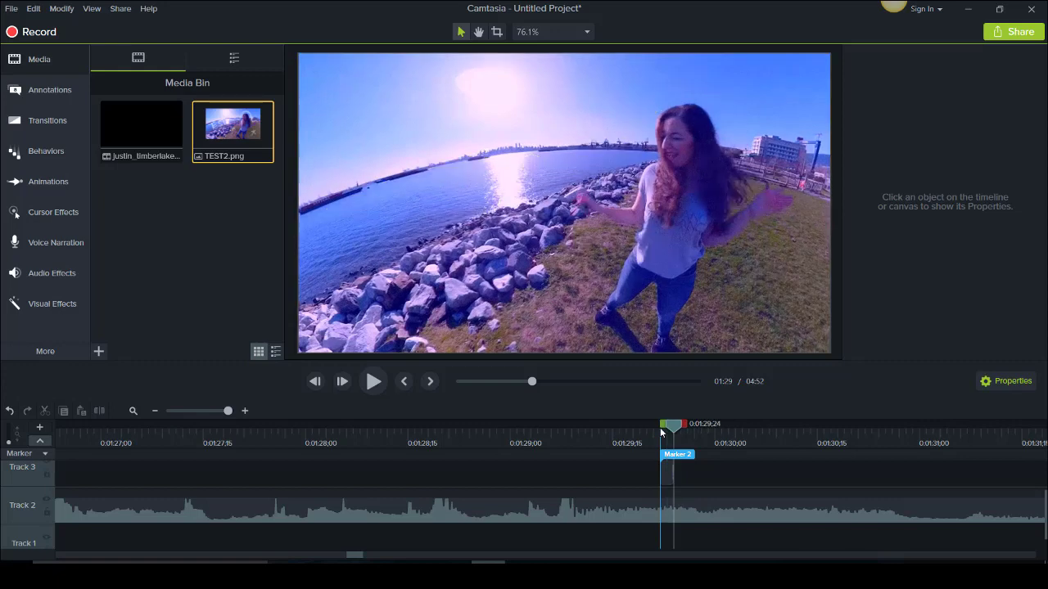
key("ctrl+Right")
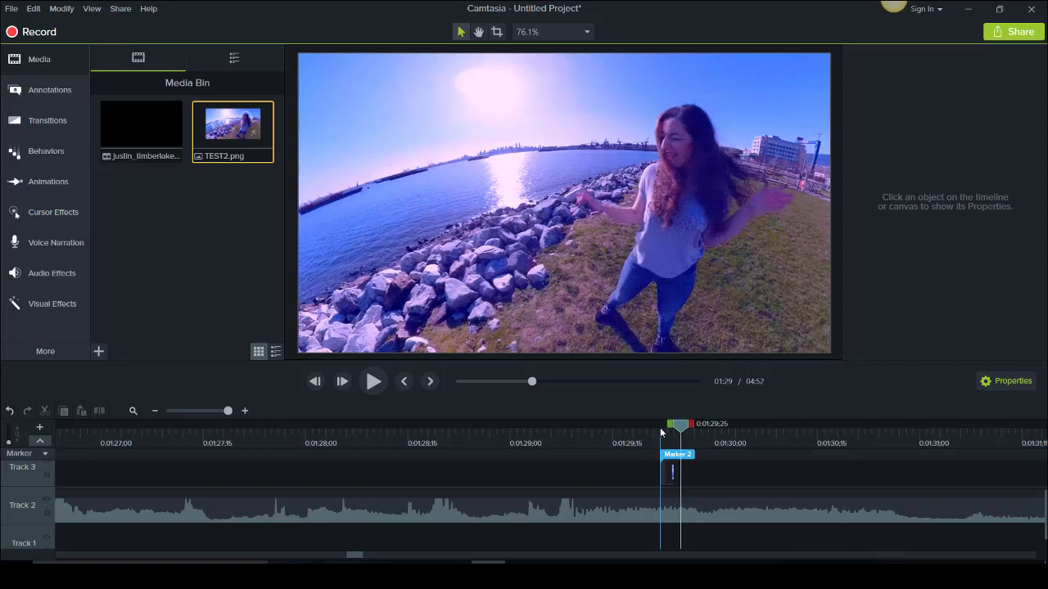
left_click(661, 432)
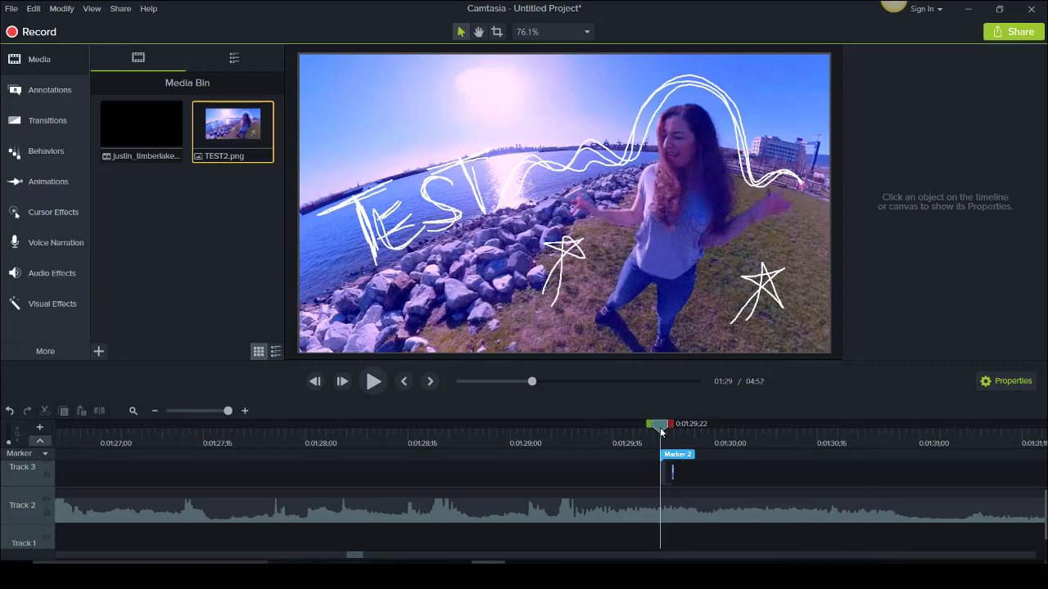
key("ctrl+Right")
key("ctrl+Right")
key("ctrl+Right")
key("ctrl+Right")
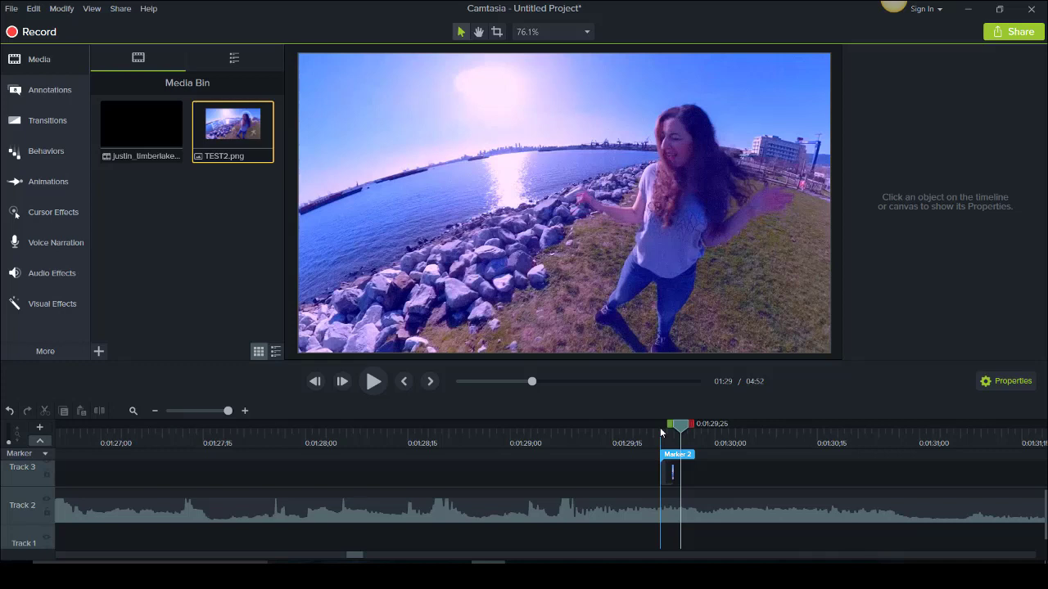
key("m")
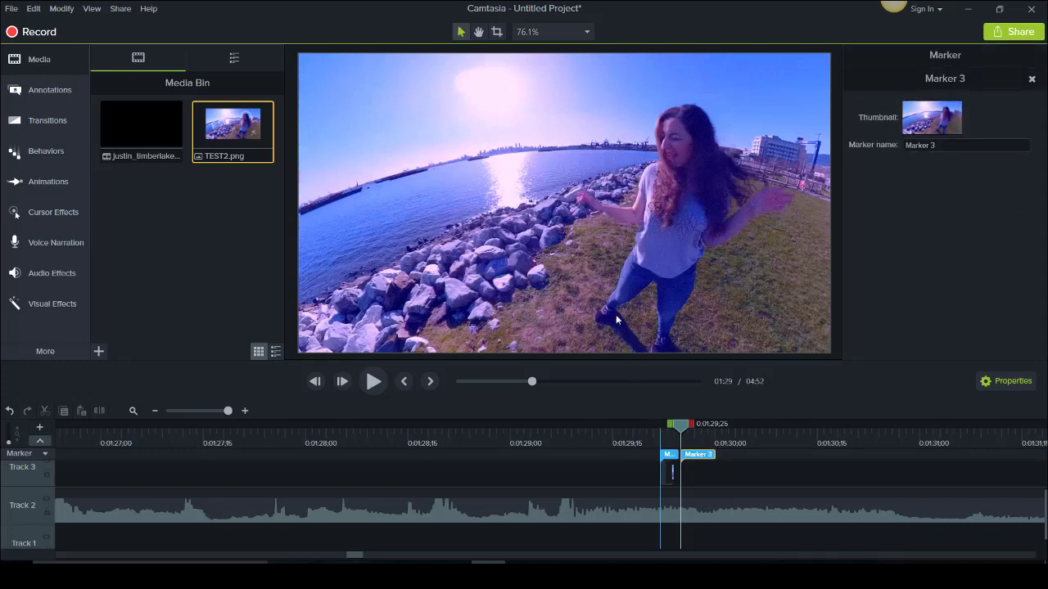
- Detach the Camtasia preview canvas into its own window, then close it to re-dock
left_click(582, 35)
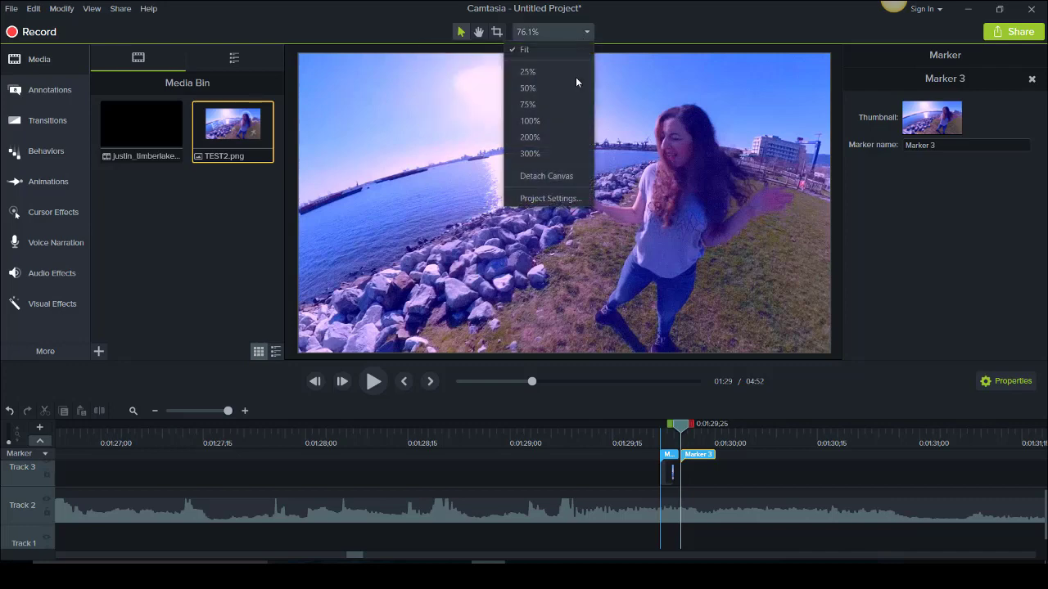
left_click(552, 177)
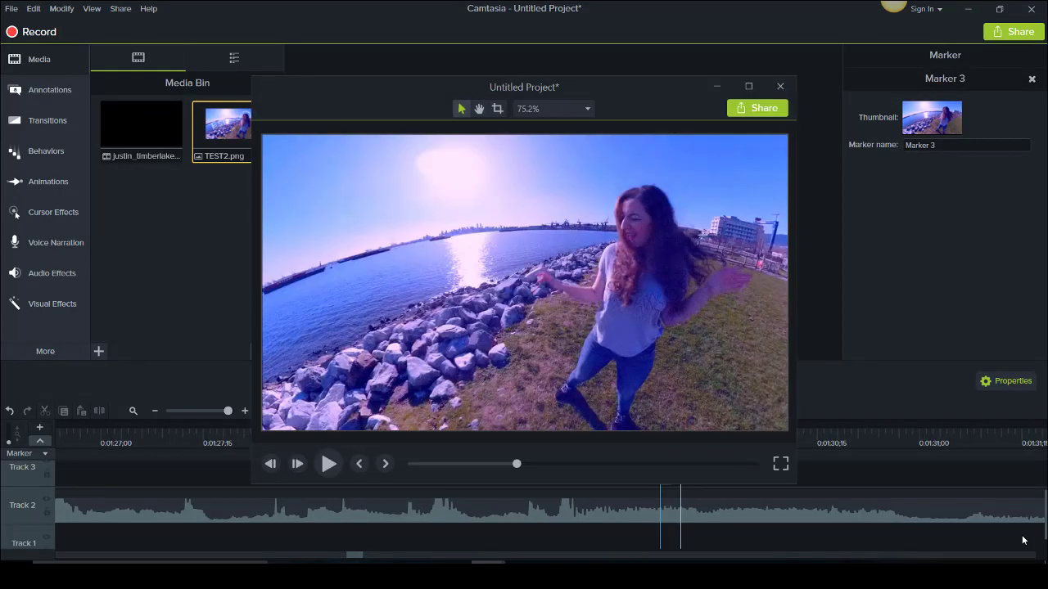
left_click(780, 85)
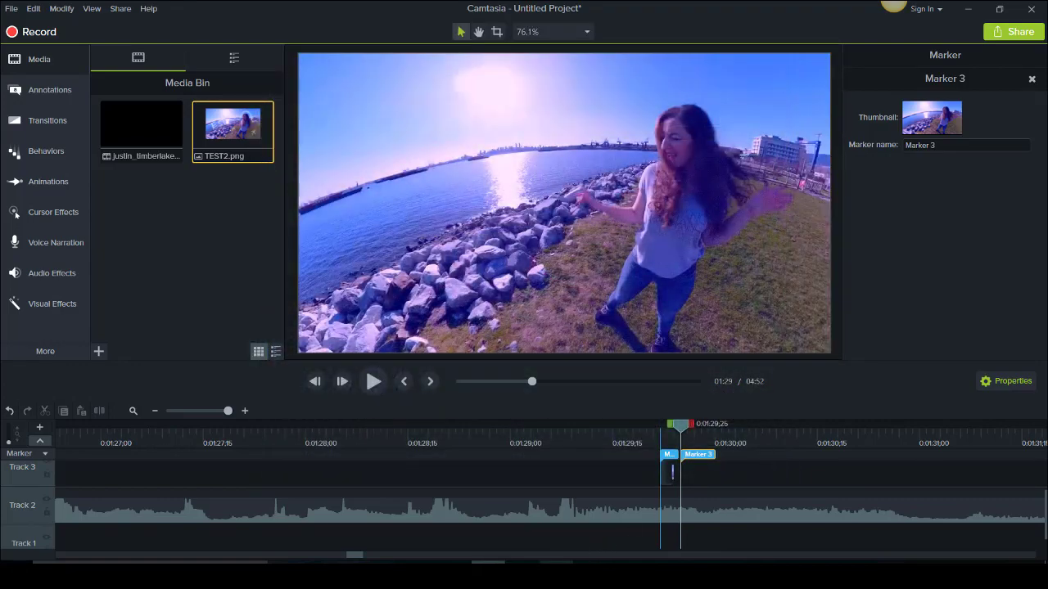
- Start a new Paint image without saving TEST2, paste the video frame, and pick a thickest white Pencil
mouse_move(557, 563)
left_click(557, 506)
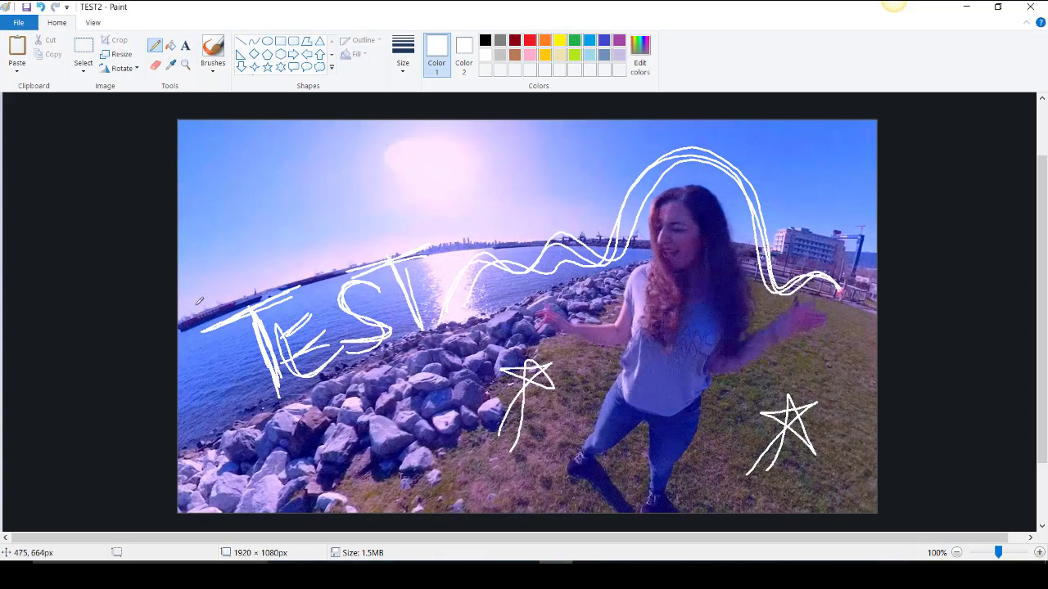
left_click(16, 27)
left_click(29, 45)
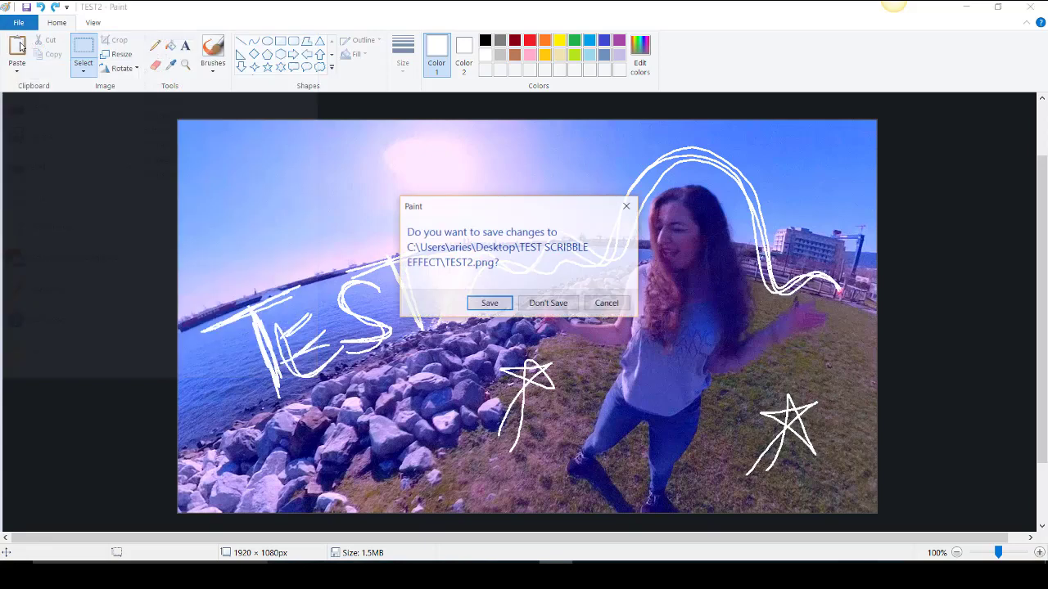
left_click(547, 304)
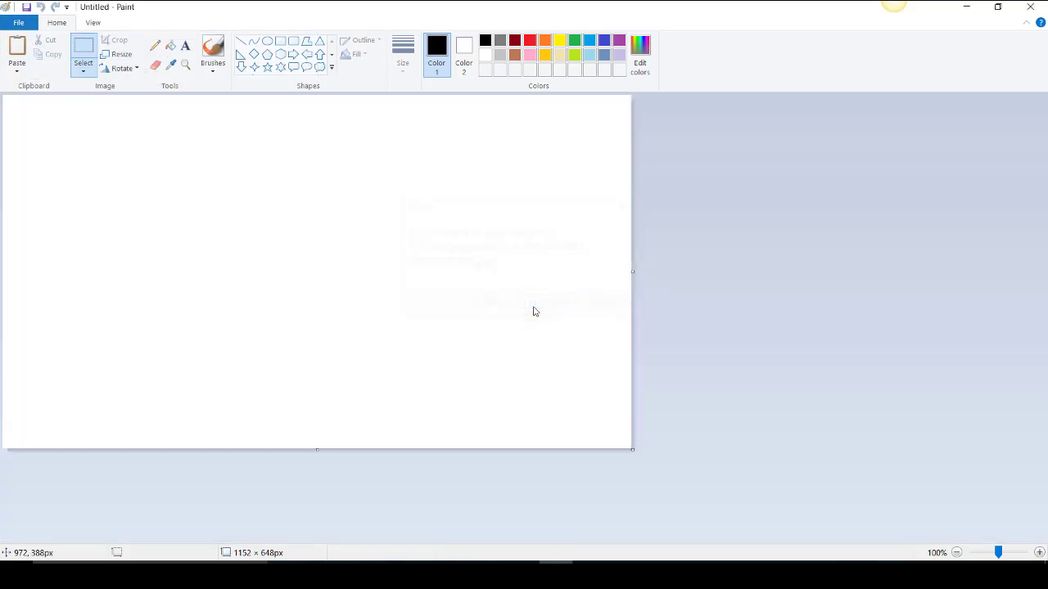
left_click(16, 50)
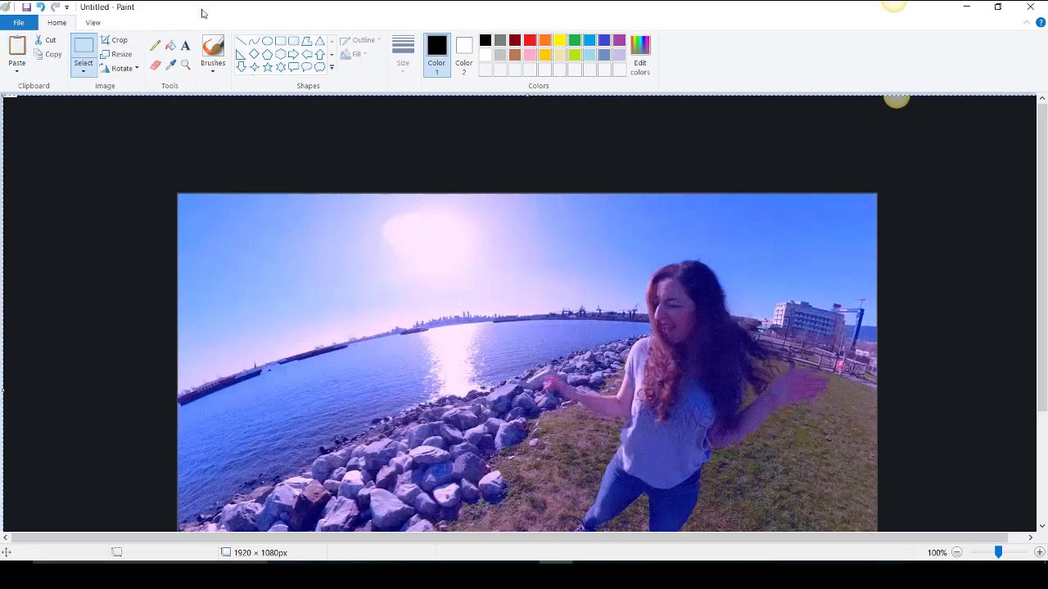
left_click(155, 47)
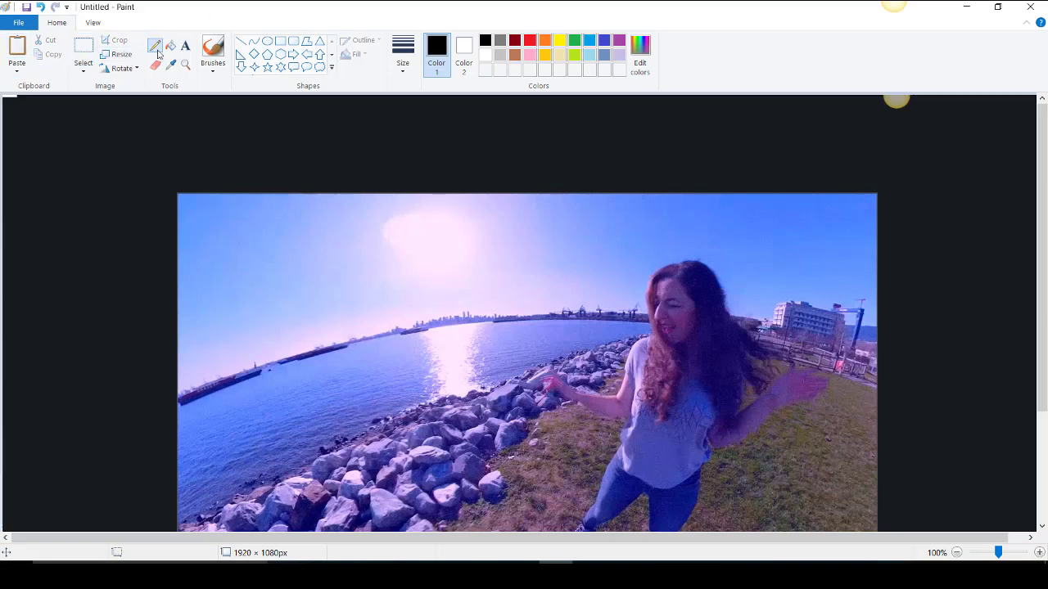
left_click(408, 71)
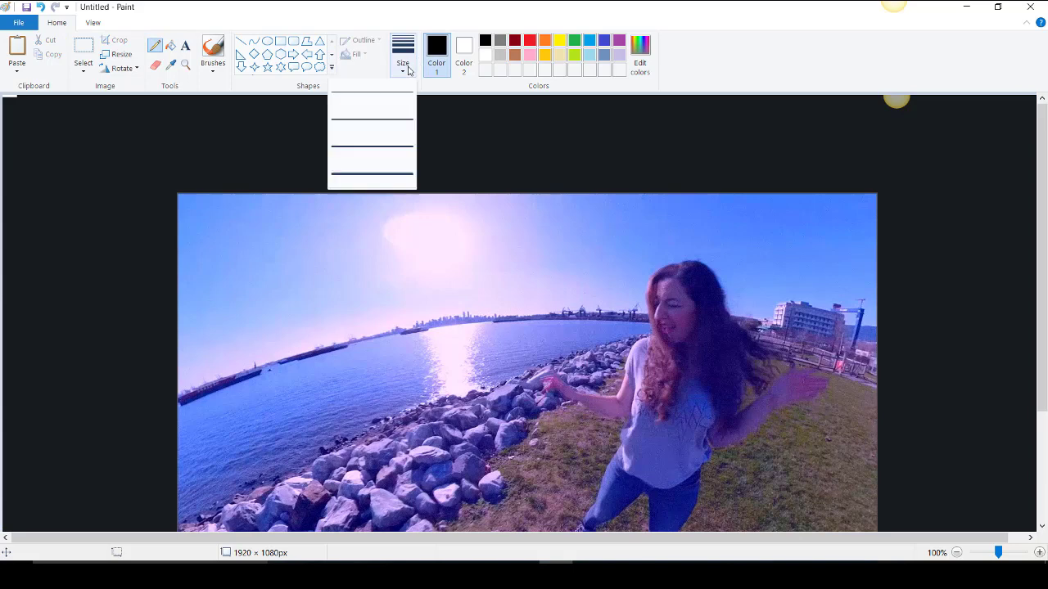
left_click(393, 175)
left_click(487, 55)
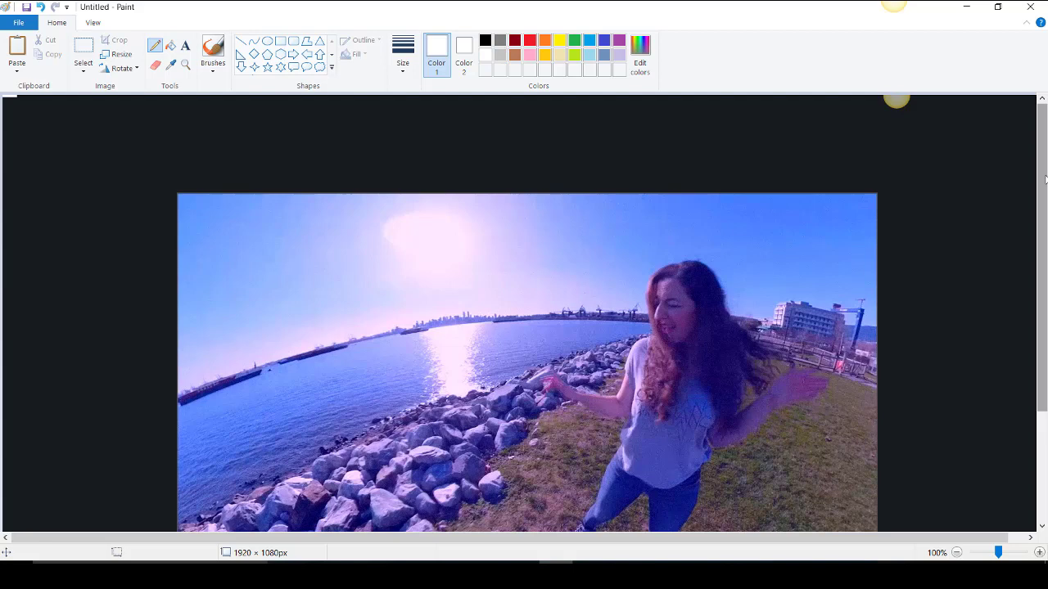
- Draw a white loop around the woman plus stars and arrow scribbles on the water
left_click_drag(1043, 178, 1045, 219)
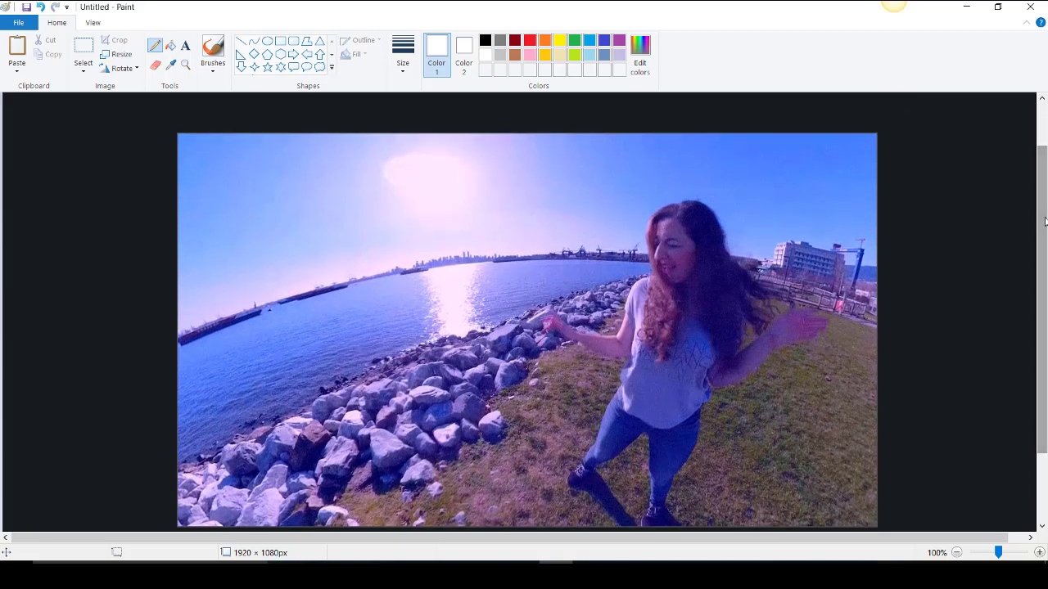
mouse_move(689, 516)
left_mouse_down()
mouse_move(717, 439)
mouse_move(795, 375)
mouse_move(791, 259)
mouse_move(740, 215)
mouse_move(623, 246)
mouse_move(544, 288)
mouse_move(583, 378)
mouse_move(529, 522)
mouse_move(576, 524)
mouse_move(724, 468)
mouse_move(813, 386)
mouse_move(790, 257)
mouse_move(725, 187)
mouse_move(632, 214)
mouse_move(598, 315)
mouse_move(497, 320)
mouse_move(575, 428)
mouse_move(524, 523)
mouse_move(583, 520)
left_mouse_up()
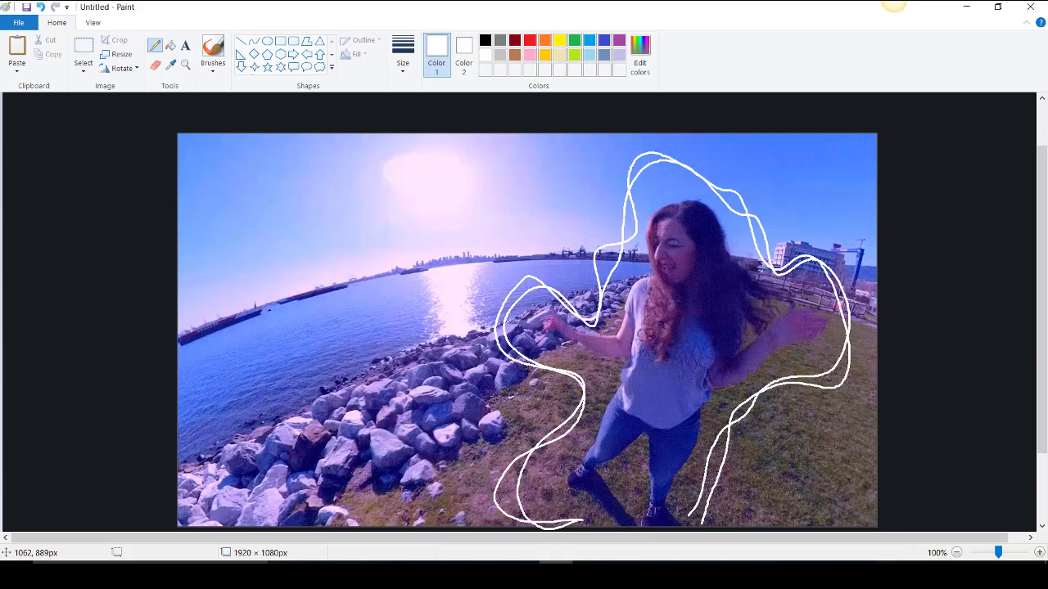
mouse_move(220, 420)
left_mouse_down()
mouse_move(215, 385)
mouse_move(239, 397)
mouse_move(214, 392)
left_mouse_up()
mouse_move(265, 358)
left_mouse_down()
mouse_move(272, 334)
mouse_move(271, 361)
left_mouse_up()
mouse_move(314, 379)
left_mouse_down()
mouse_move(354, 336)
mouse_move(360, 342)
left_mouse_up()
left_click_drag(345, 321, 338, 368)
mouse_move(404, 337)
left_mouse_down()
mouse_move(407, 299)
mouse_move(429, 318)
left_mouse_up()
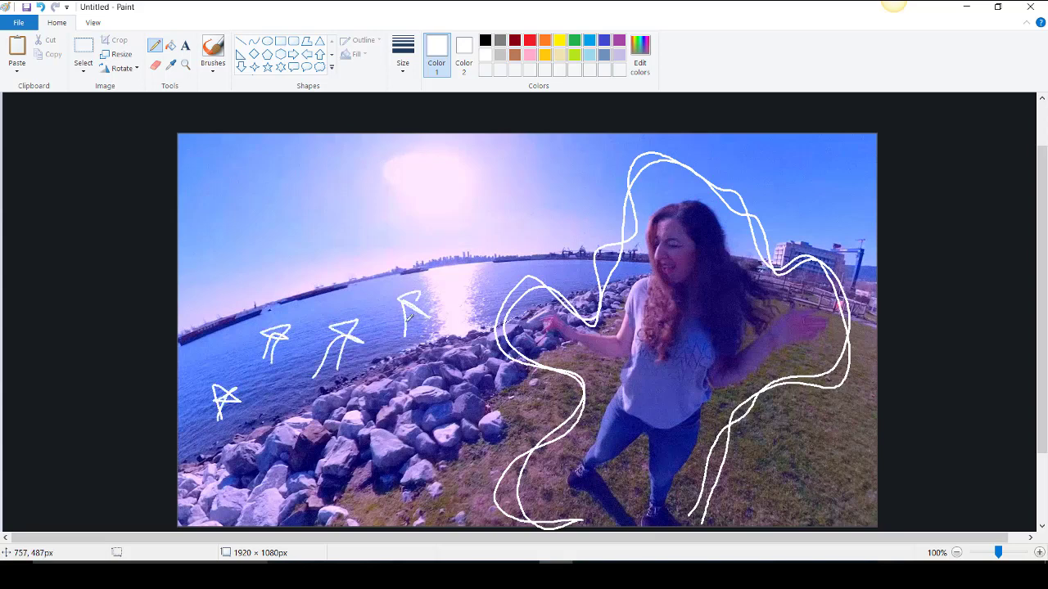
- Add more stars on the water and four bird curves across the sky
mouse_move(270, 422)
left_mouse_down()
mouse_move(276, 381)
mouse_move(300, 391)
mouse_move(270, 422)
left_mouse_up()
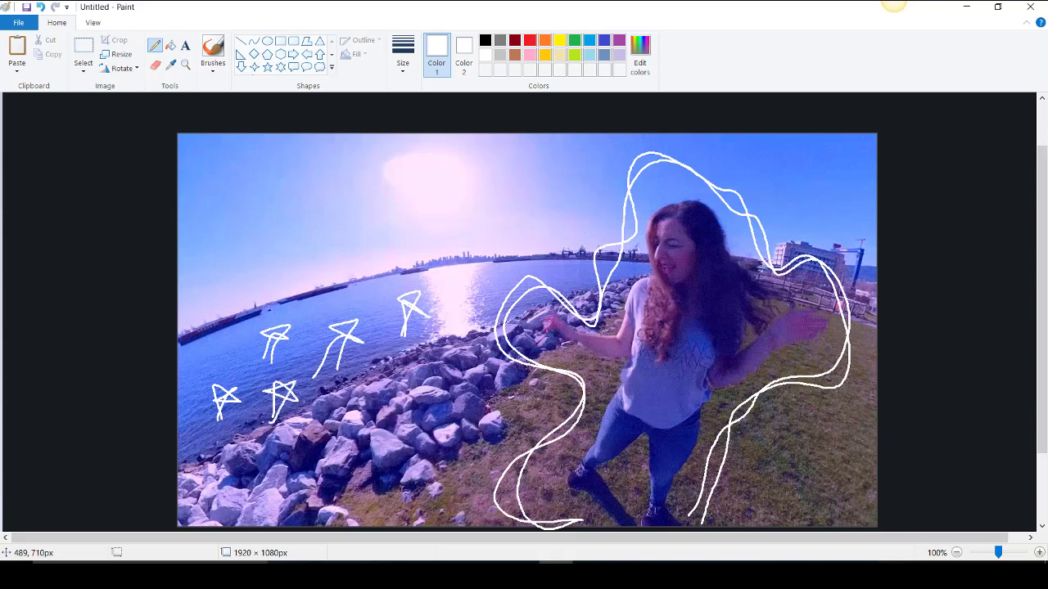
left_click_drag(218, 370, 231, 336)
mouse_move(214, 340)
left_mouse_down()
mouse_move(256, 357)
mouse_move(239, 332)
left_mouse_up()
left_click_drag(233, 344, 215, 377)
mouse_move(487, 291)
left_mouse_down()
mouse_move(452, 266)
mouse_move(434, 285)
left_mouse_up()
mouse_move(348, 305)
left_mouse_down()
mouse_move(375, 294)
mouse_move(337, 277)
mouse_move(351, 303)
left_mouse_up()
mouse_move(198, 291)
left_mouse_down()
mouse_move(312, 249)
mouse_move(599, 185)
left_mouse_up()
mouse_move(231, 205)
left_mouse_down()
mouse_move(235, 190)
mouse_move(325, 172)
mouse_move(457, 165)
mouse_move(568, 144)
left_mouse_up()
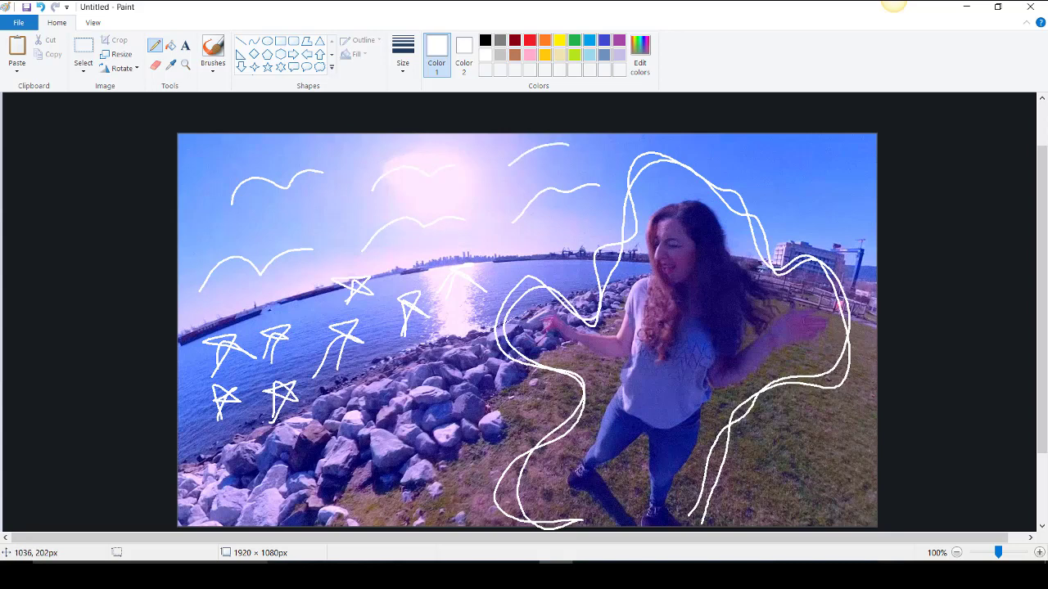
- Save the scribbled frame as PNG file TEST3 in the TEST SCRIBBLE EFFECT folder
left_click(19, 28)
mouse_move(87, 136)
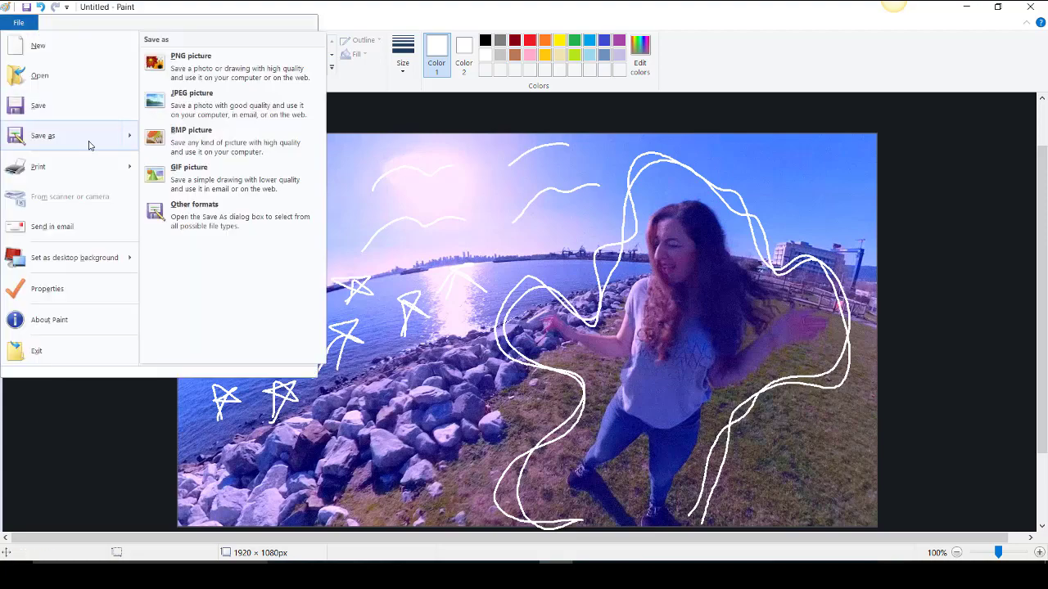
left_click(219, 79)
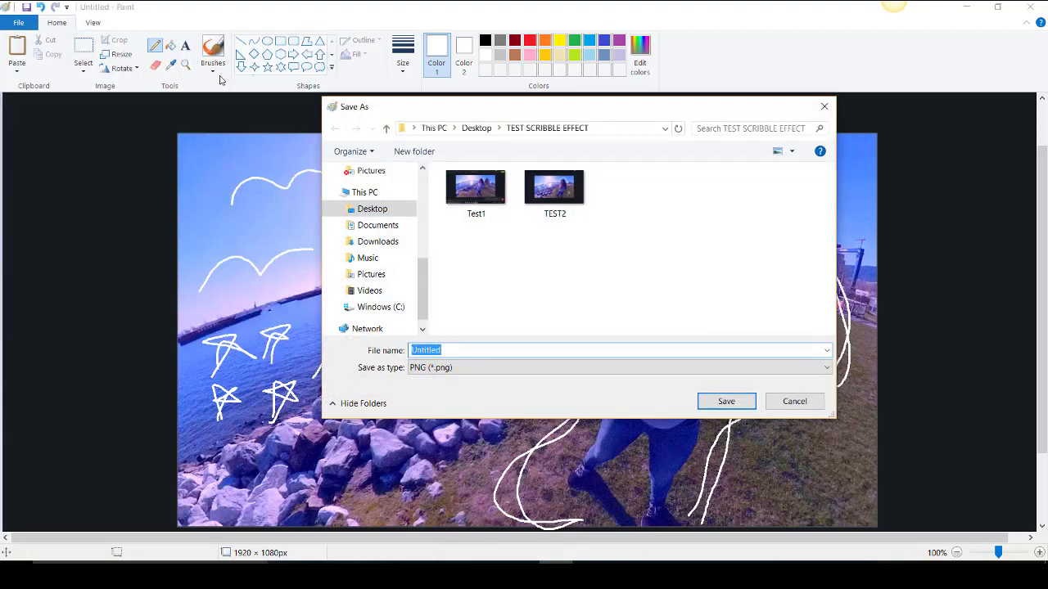
type("TEST")
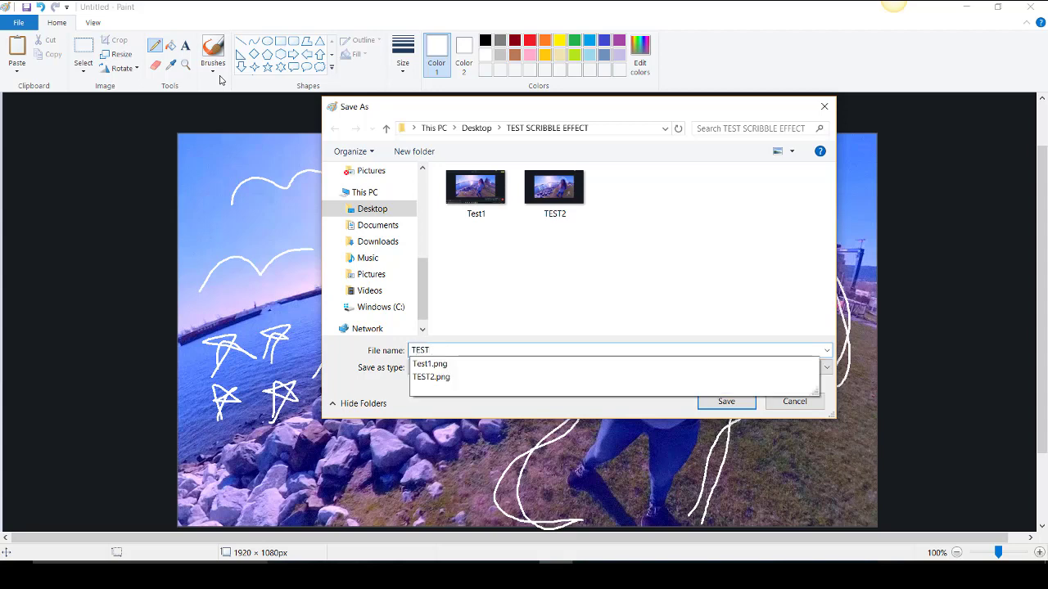
type("3")
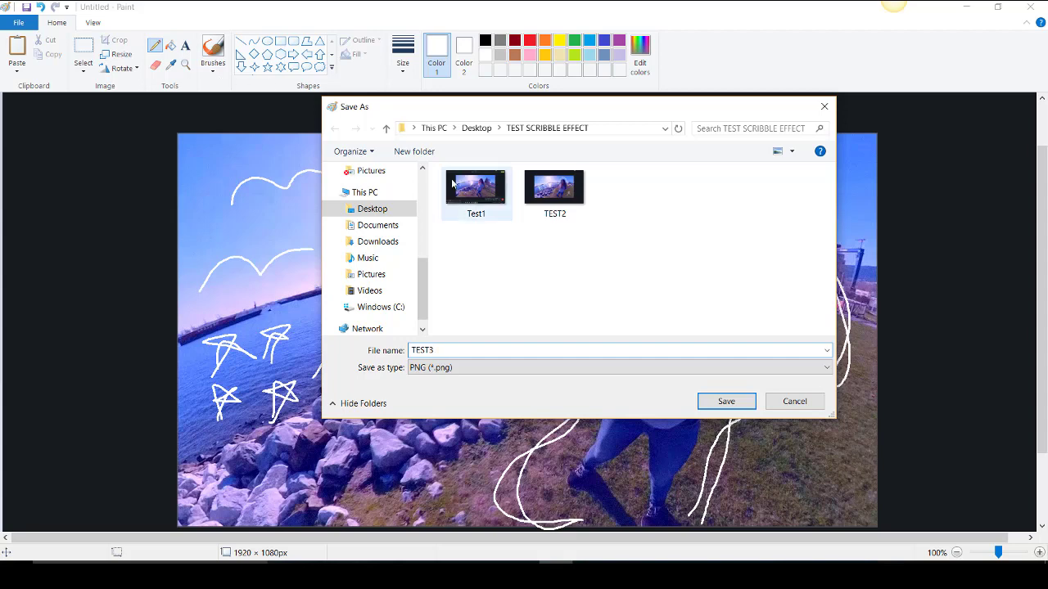
left_click(737, 403)
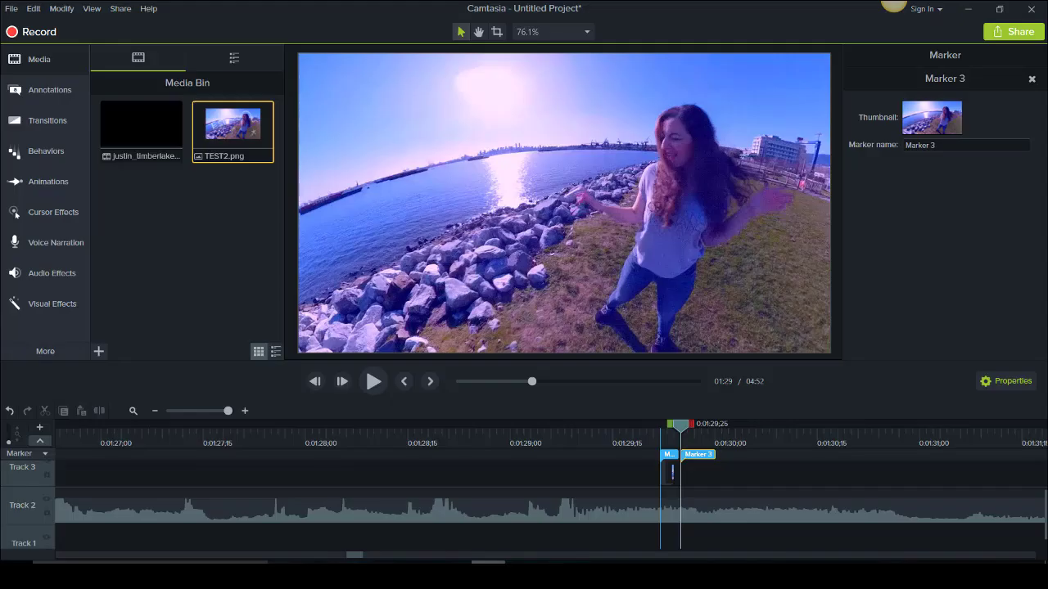
- Import TEST3.png into the Media Bin and place it on Track 3 at 0:01:29;25
left_click(99, 352)
left_click(112, 309)
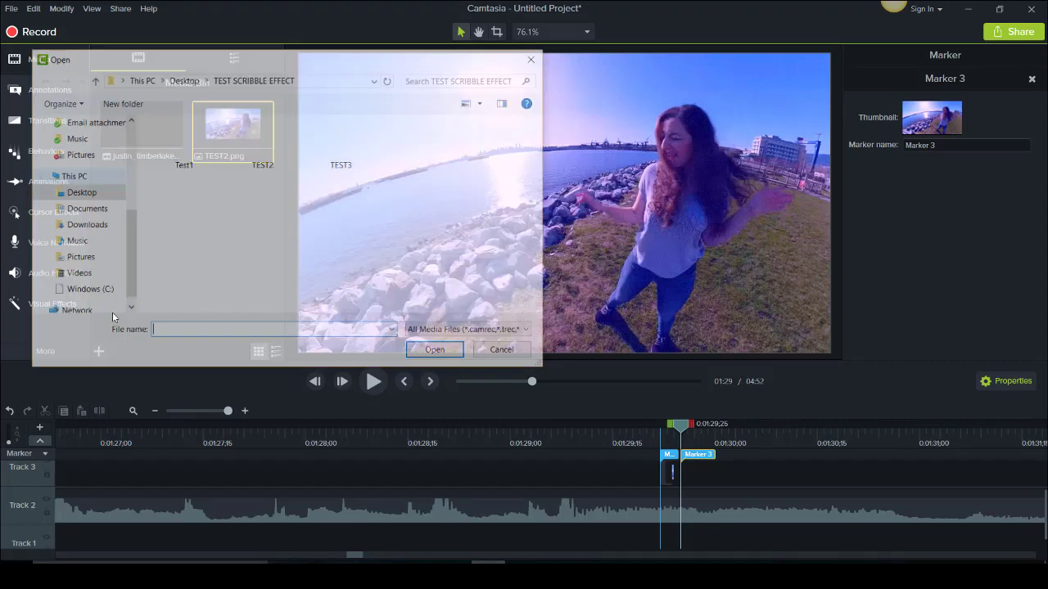
double_click(350, 142)
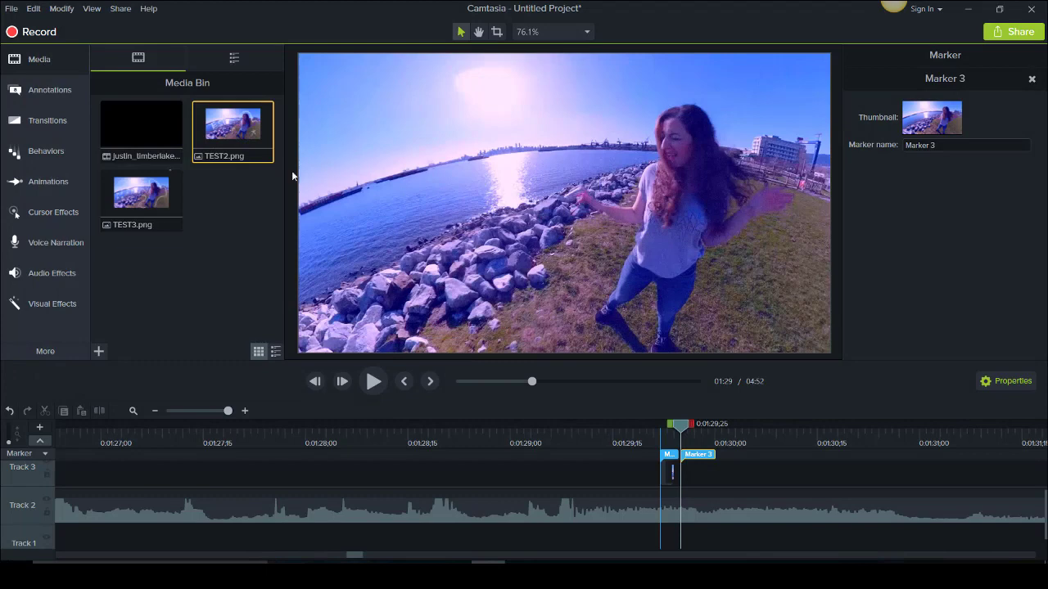
left_click_drag(141, 196, 683, 476)
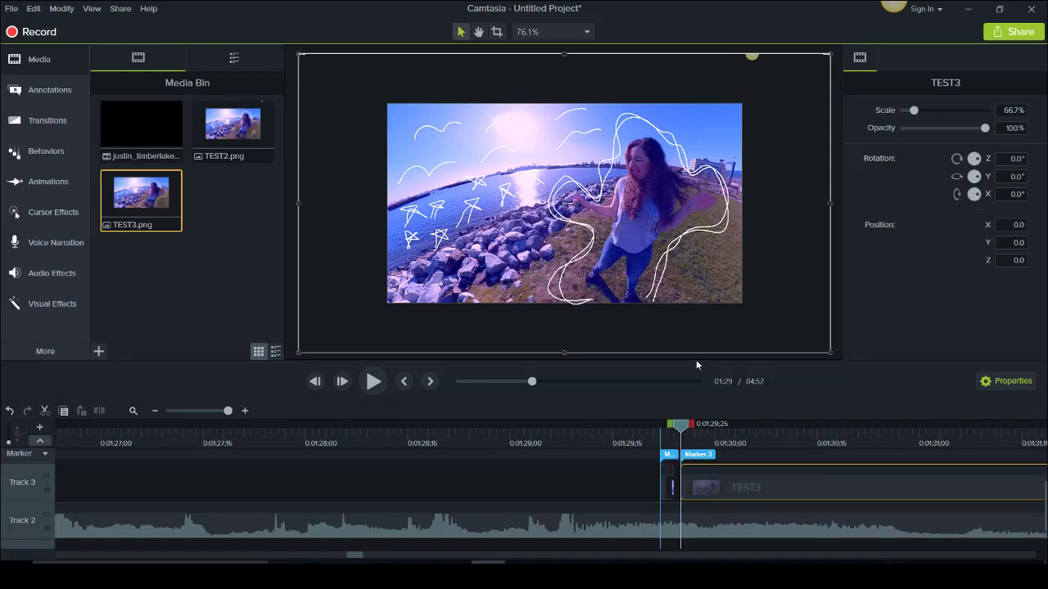
- Crop the top, right, bottom and dark left edges off the TEST3 overlay
left_click(501, 31)
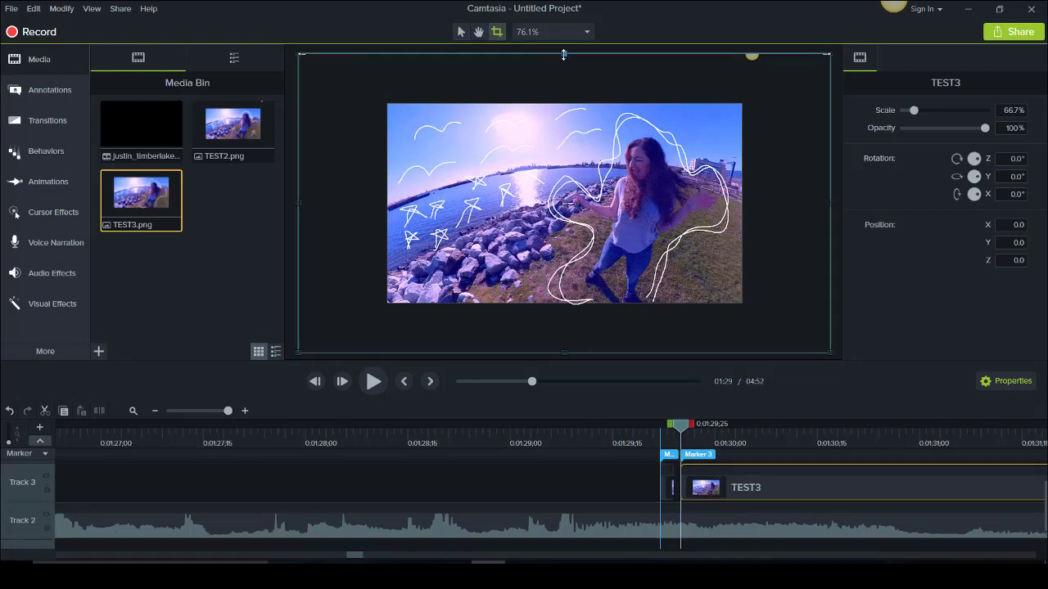
left_click_drag(563, 53, 564, 103)
left_click_drag(564, 102, 564, 103)
left_click_drag(829, 228, 742, 232)
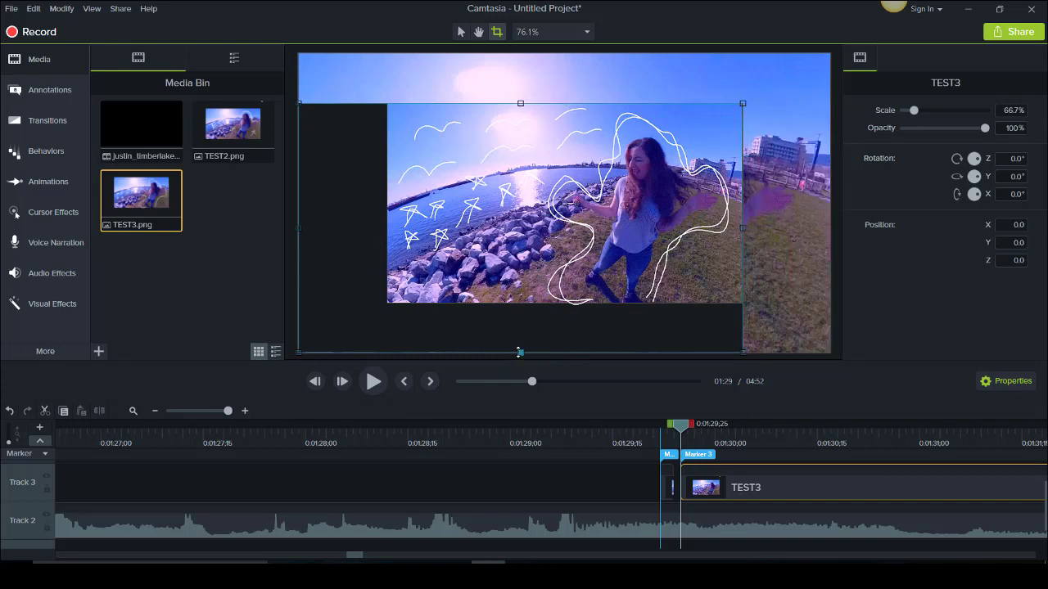
left_click_drag(519, 353, 511, 304)
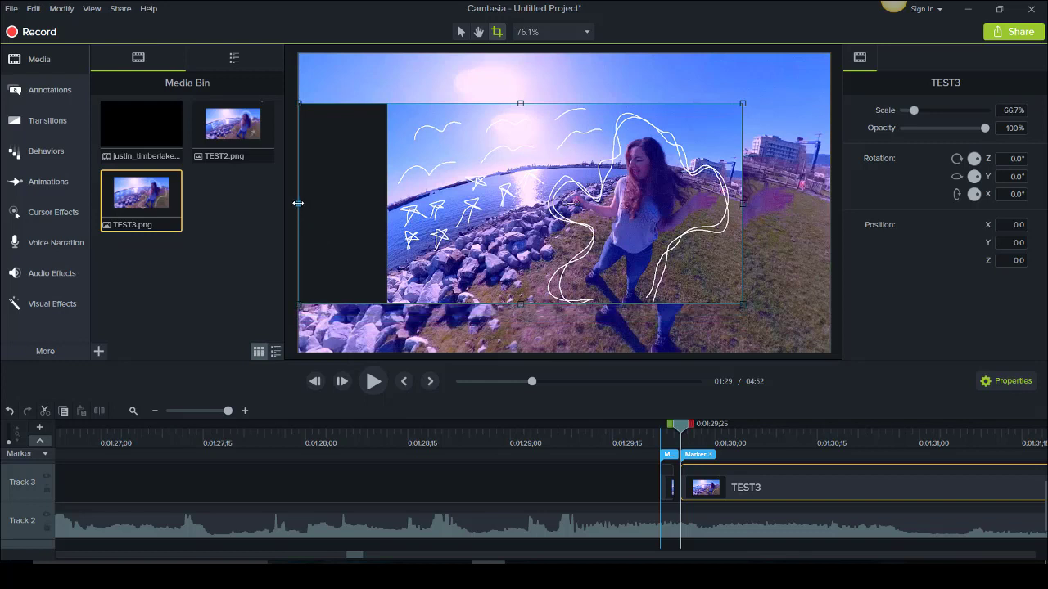
left_click_drag(295, 204, 385, 232)
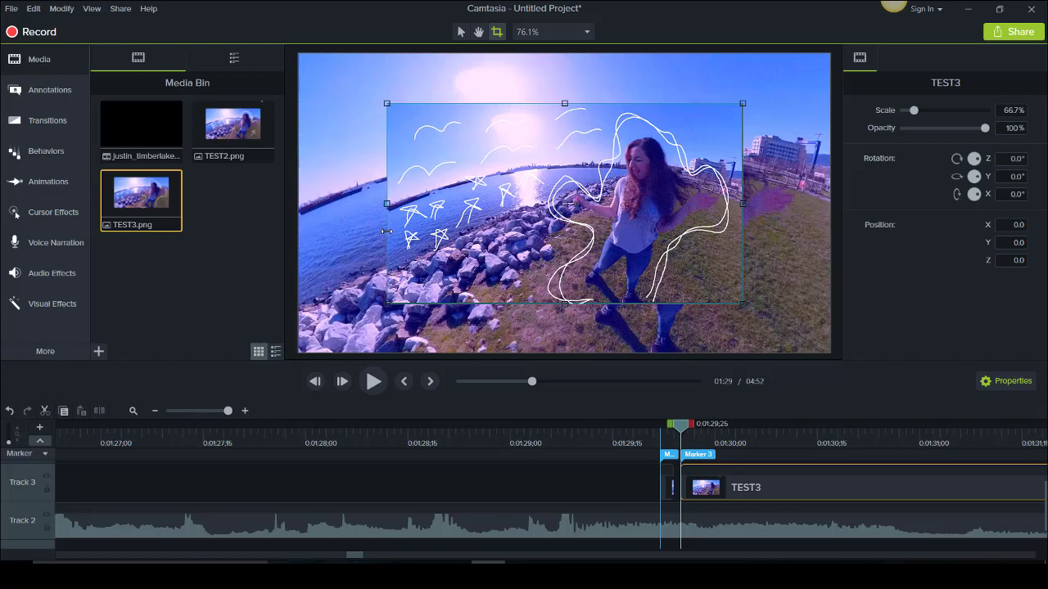
- Enlarge the cropped TEST3 overlay to 99.6% so it fills the frame
left_click(461, 31)
left_click_drag(387, 103, 300, 54)
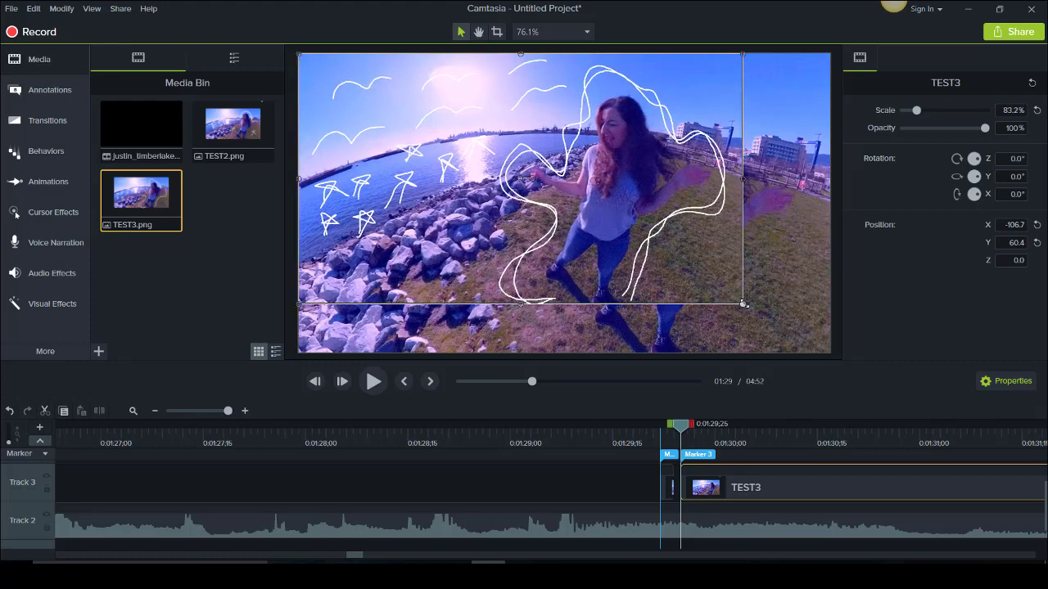
left_click_drag(741, 303, 830, 354)
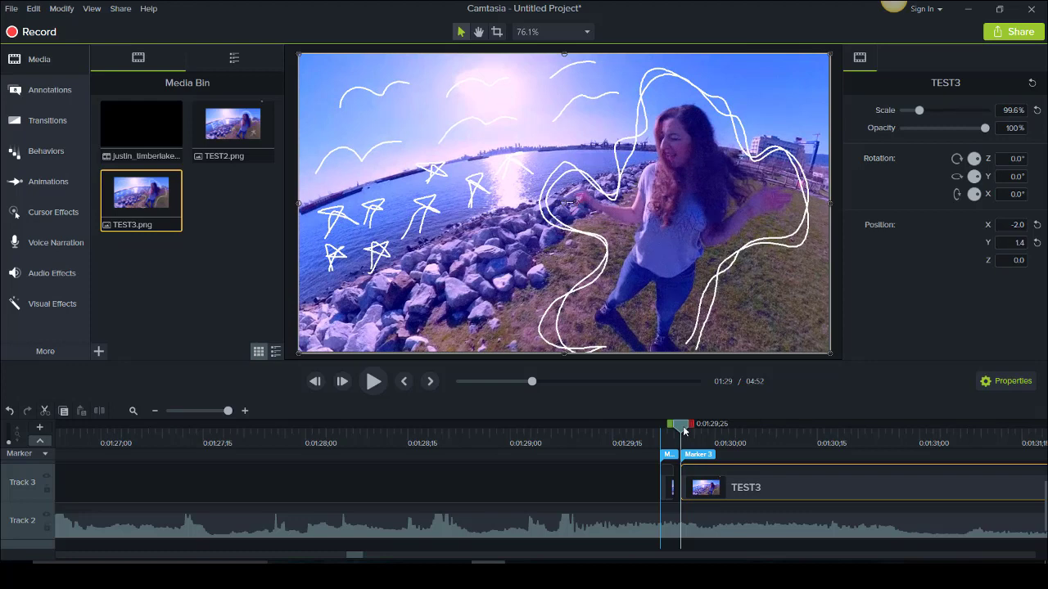
- Delete the TEST3 clip at 1:29;27 from Track 3
key("ctrl+Right")
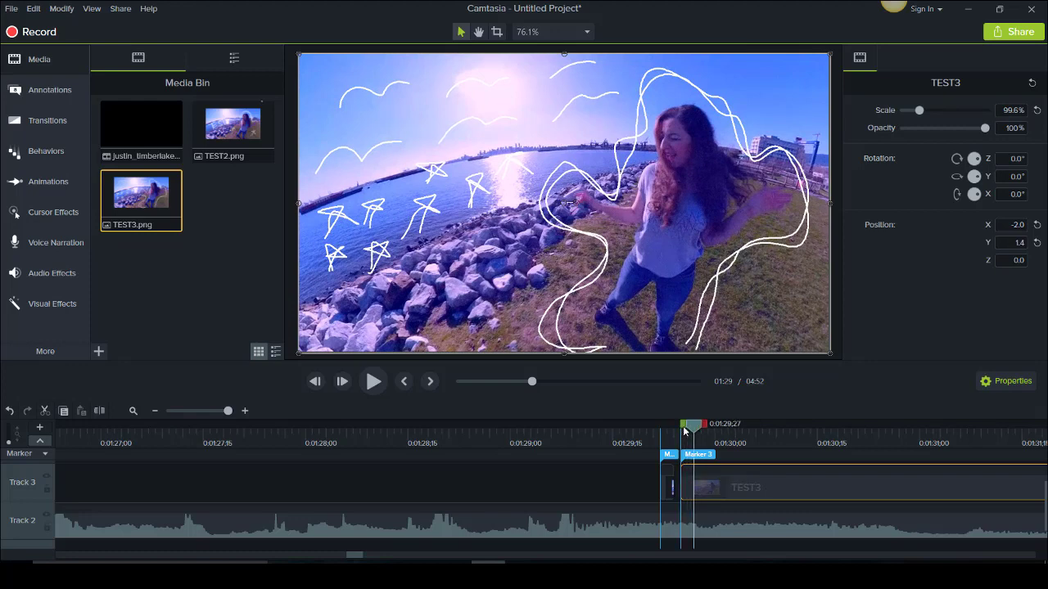
left_click(684, 431)
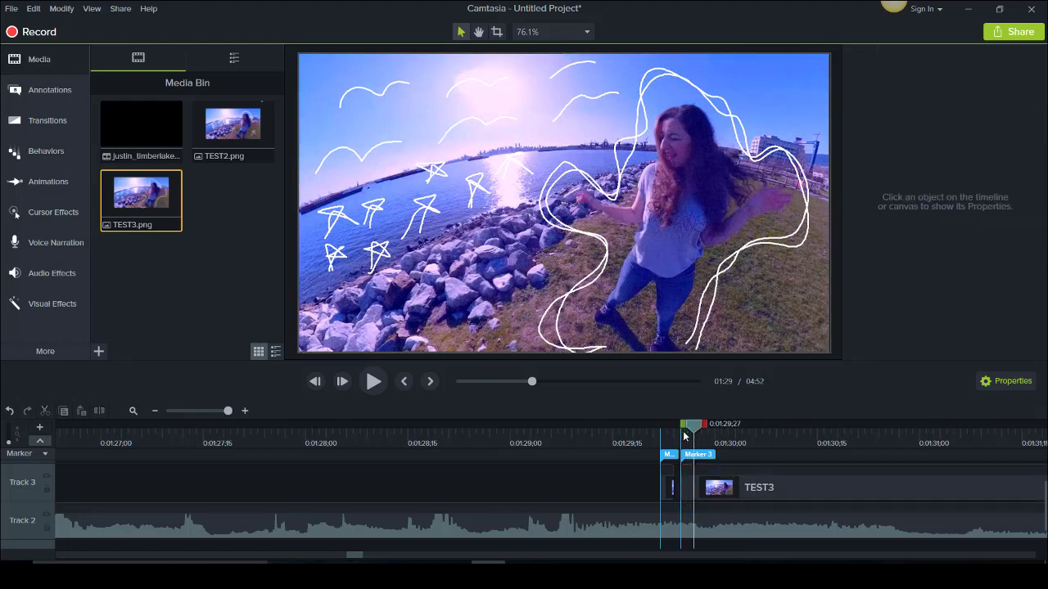
left_click(772, 485)
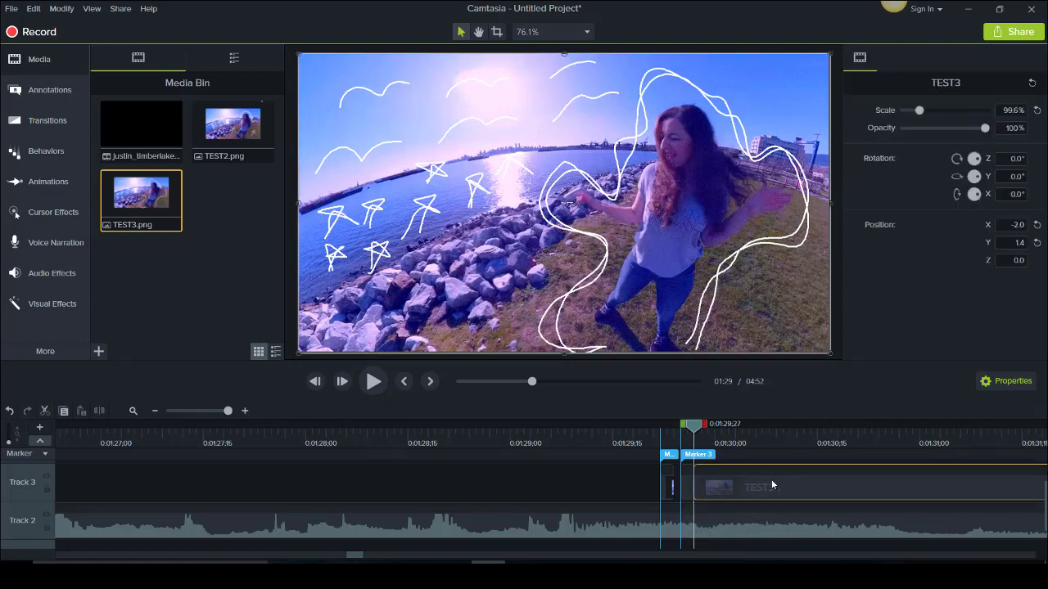
key("Delete")
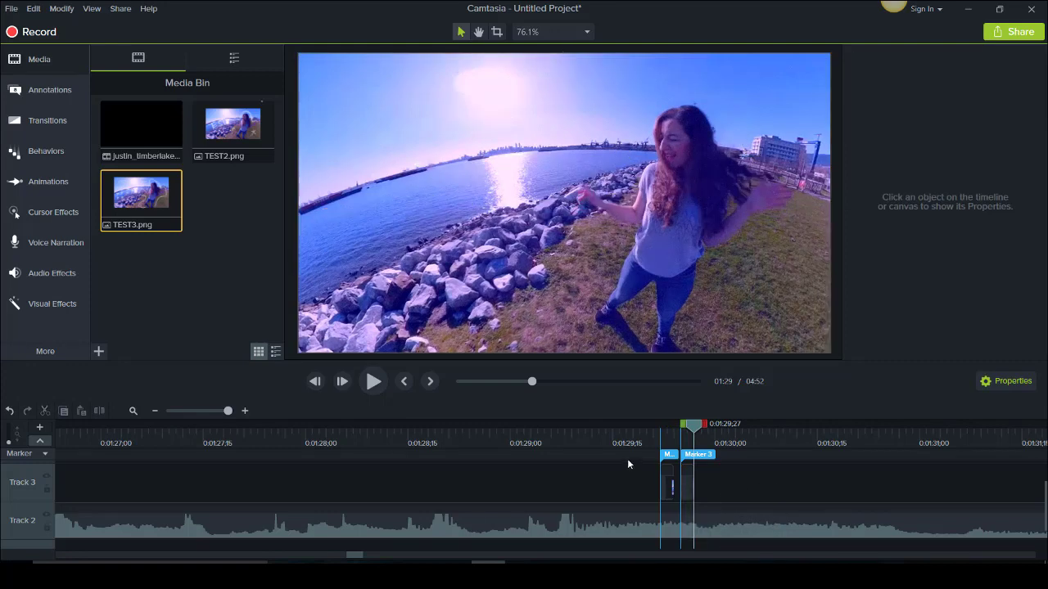
- Zoom the timeline out and play the footage from 0:01:27;29, then again from about 1:28
left_click(620, 443)
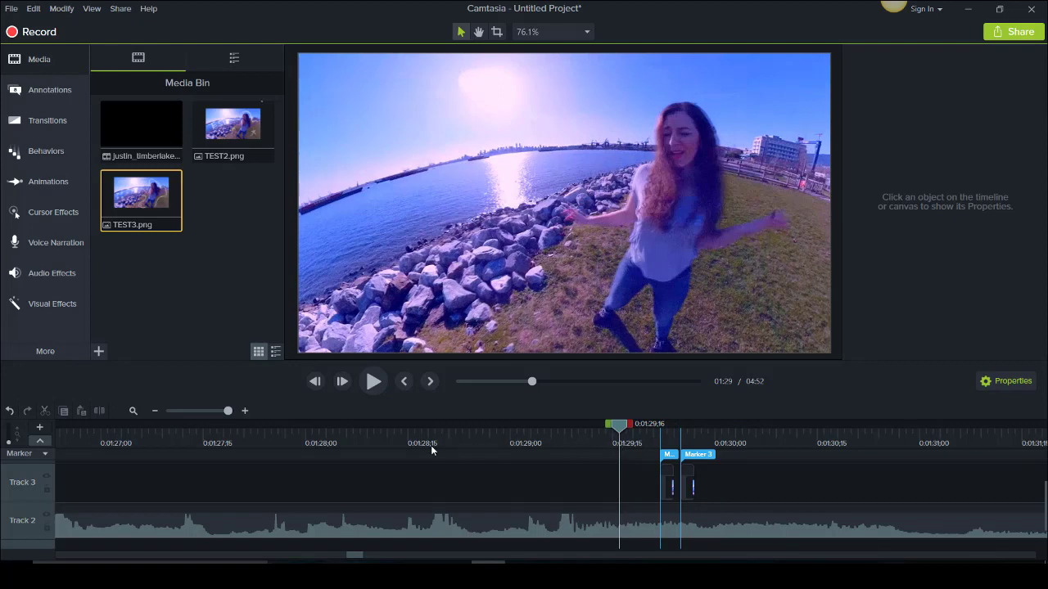
left_click(154, 411)
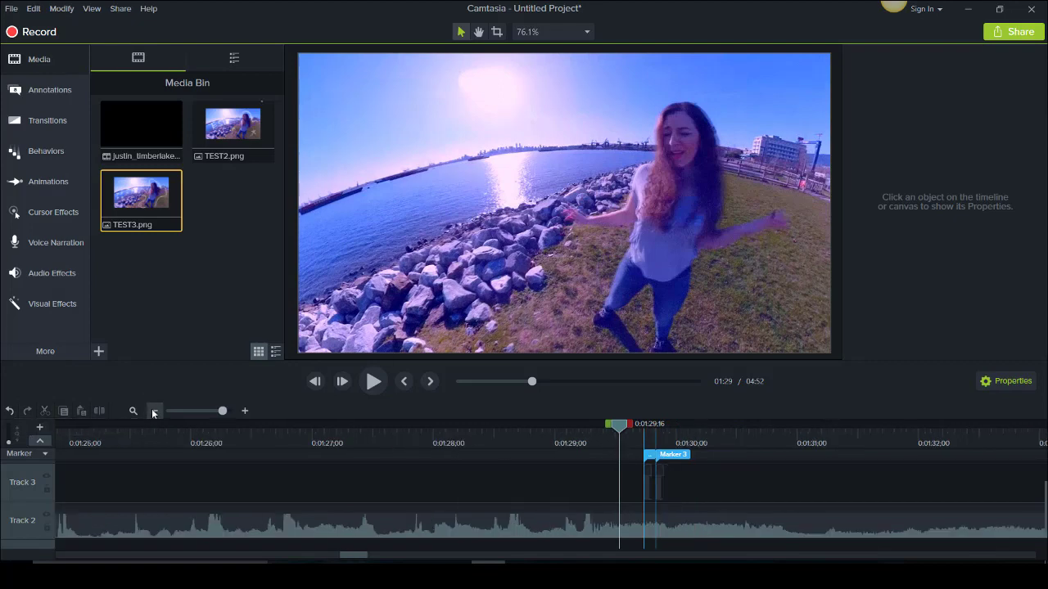
left_click(154, 411)
left_click(154, 411)
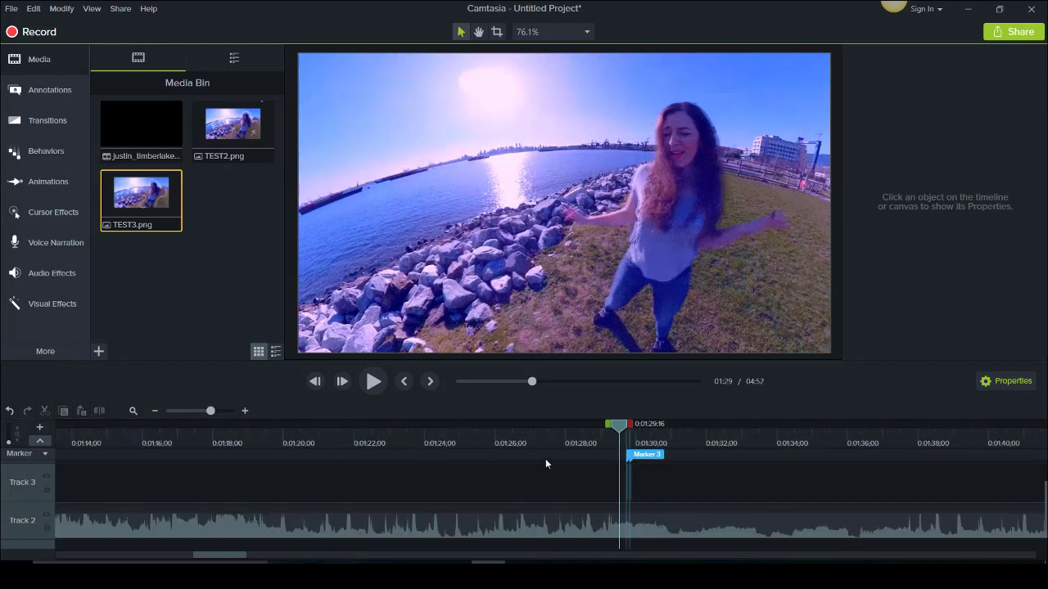
left_click(564, 442)
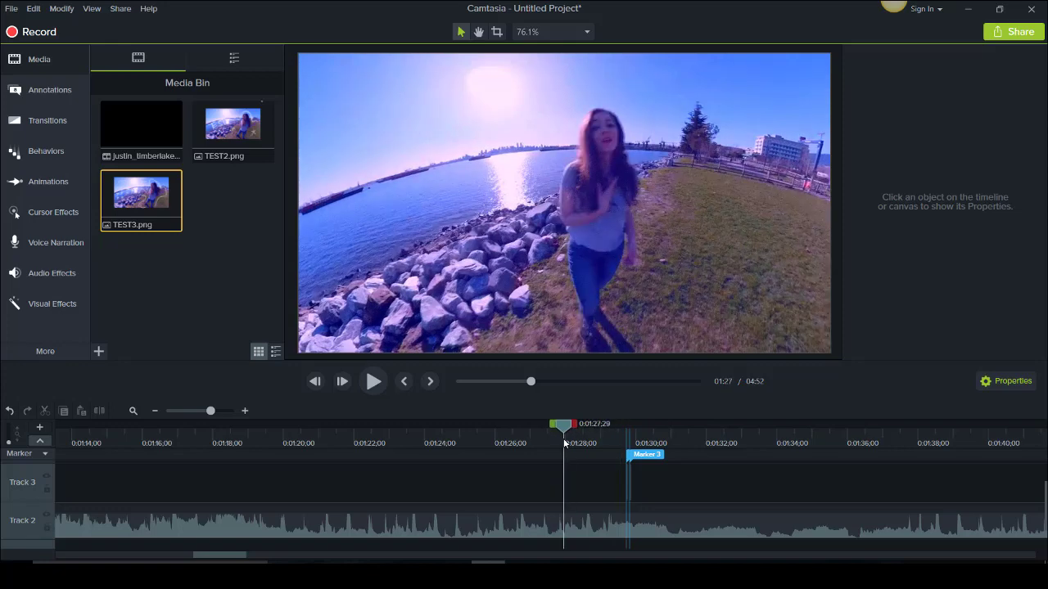
key("space")
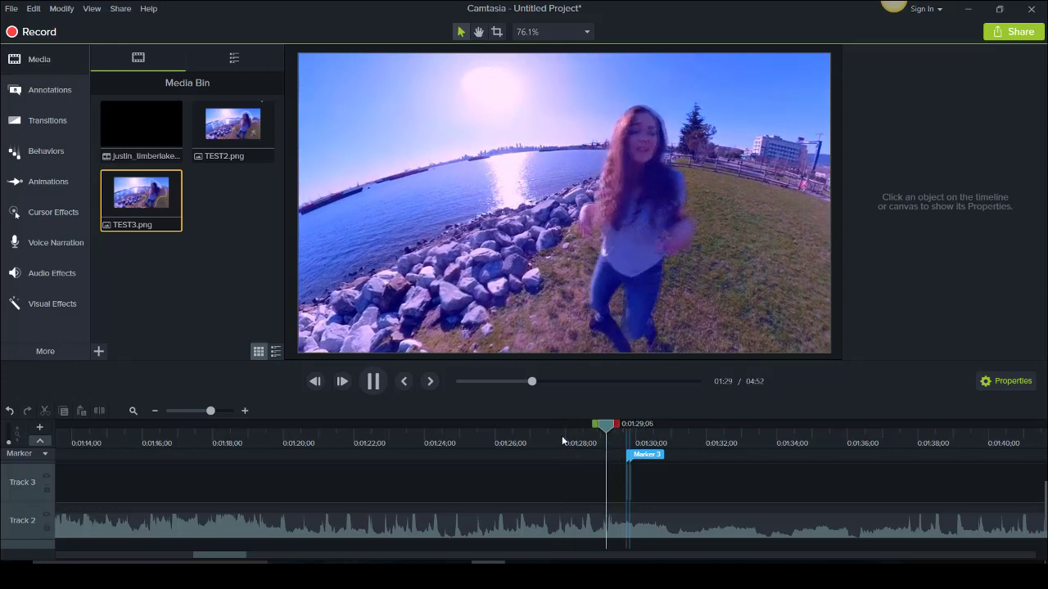
left_click(368, 386)
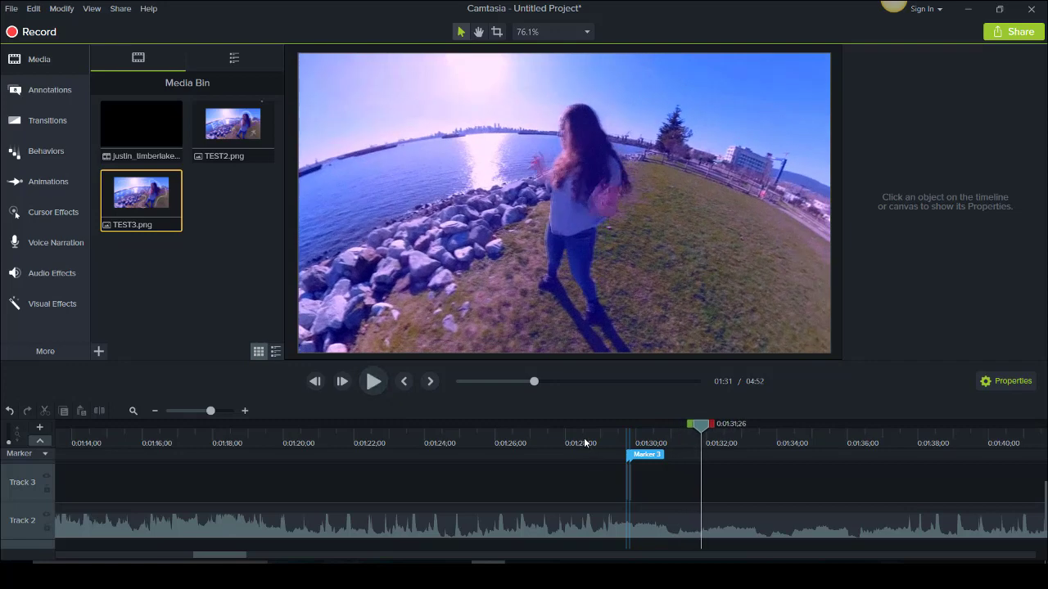
left_click(584, 442)
key("space")
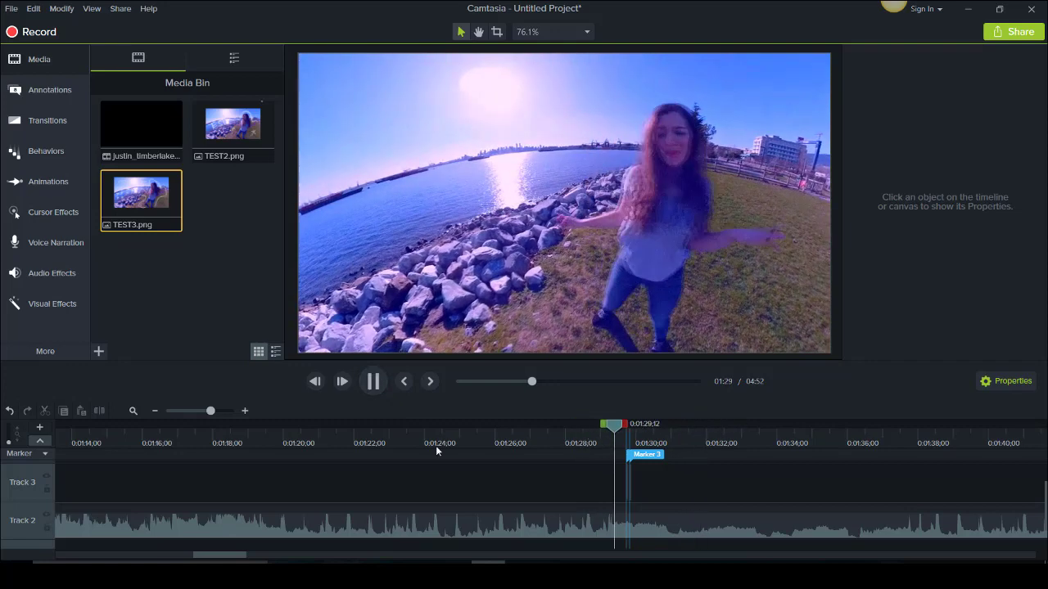
left_click(374, 383)
- Step frame by frame from 0:01:29;21 to 0:01:29;28, checking the TEST2 scribble at 1:29;23
left_click(627, 446)
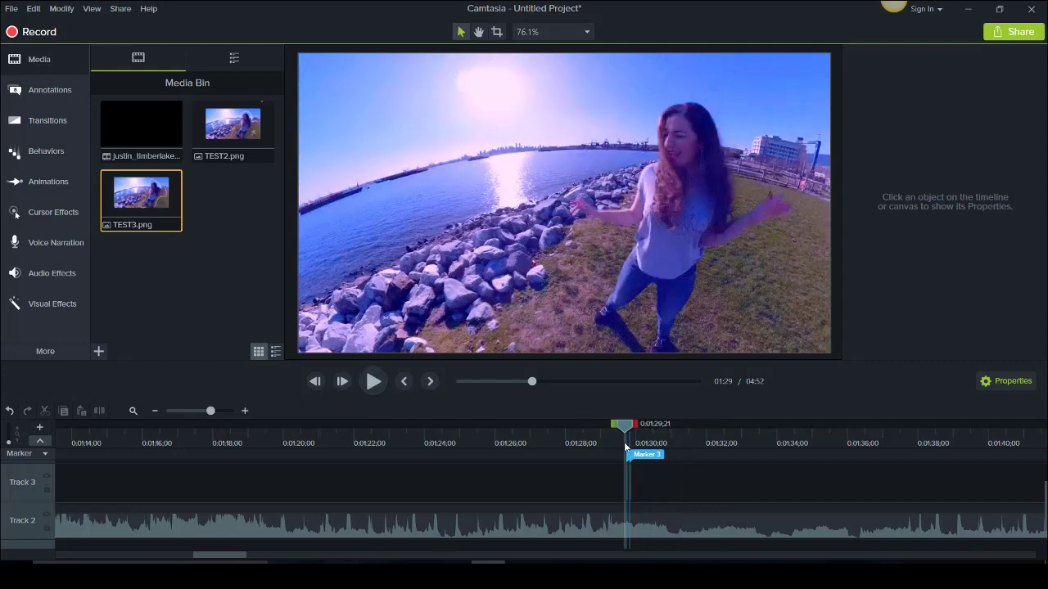
left_click(627, 446)
left_click(627, 447)
left_click(626, 446)
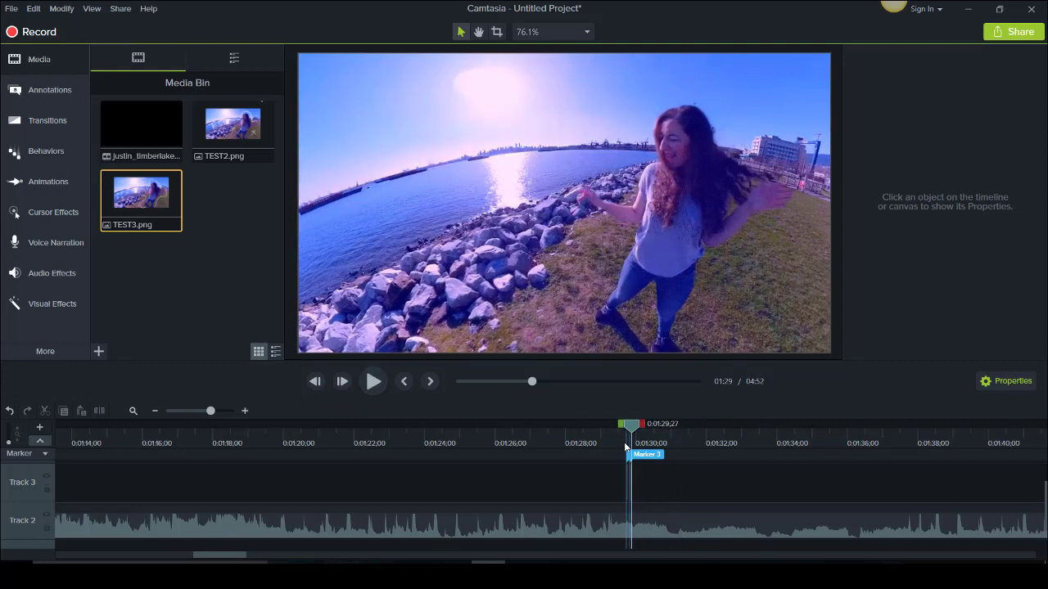
left_click(626, 446)
left_click(627, 446)
left_click(626, 446)
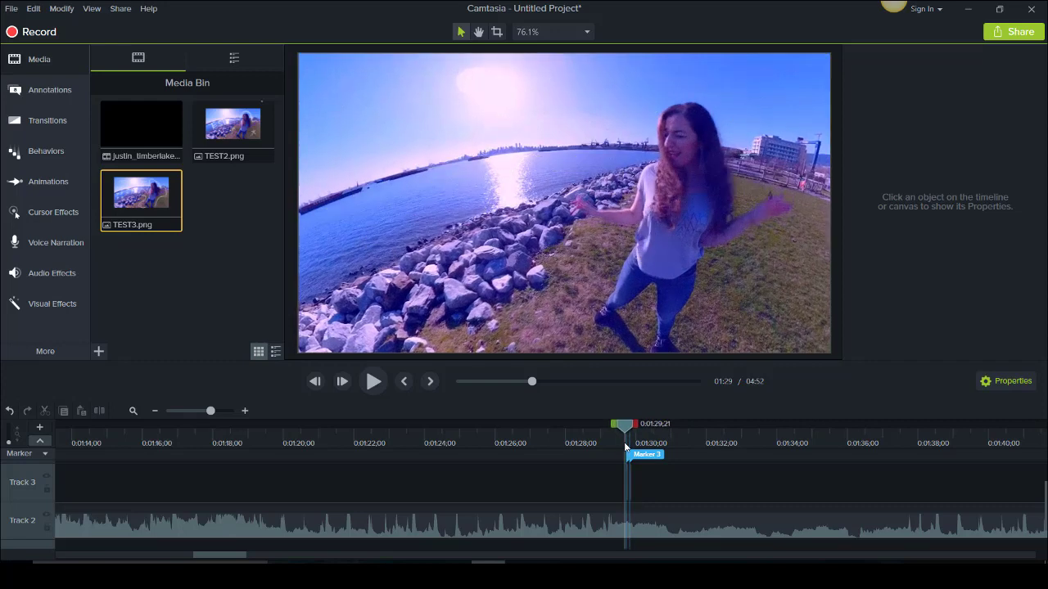
left_click(626, 446)
left_click(626, 446)
left_click(626, 446)
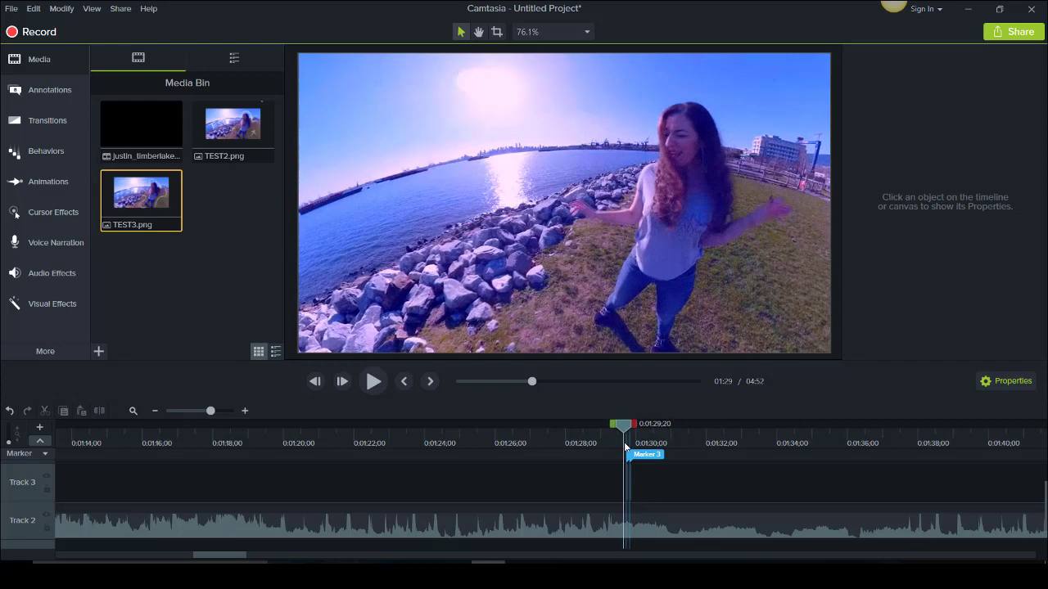
left_click(625, 446)
left_click(626, 446)
key("ctrl+Right")
key("ctrl+Right")
key("ctrl+Right")
key("ctrl+Right")
key("ctrl+Right")
key("ctrl+Right")
key("ctrl+Right")
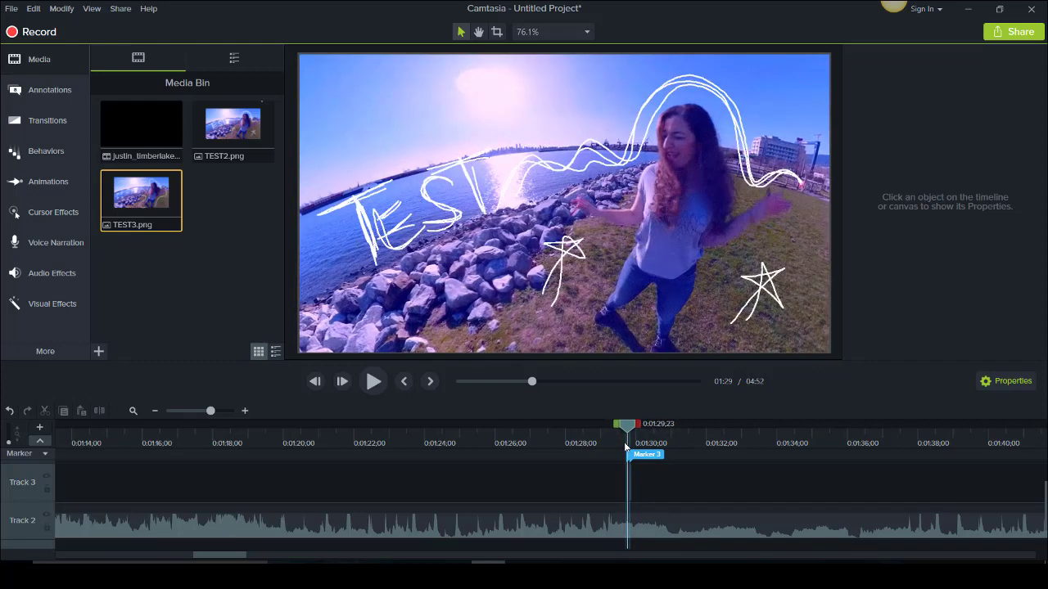